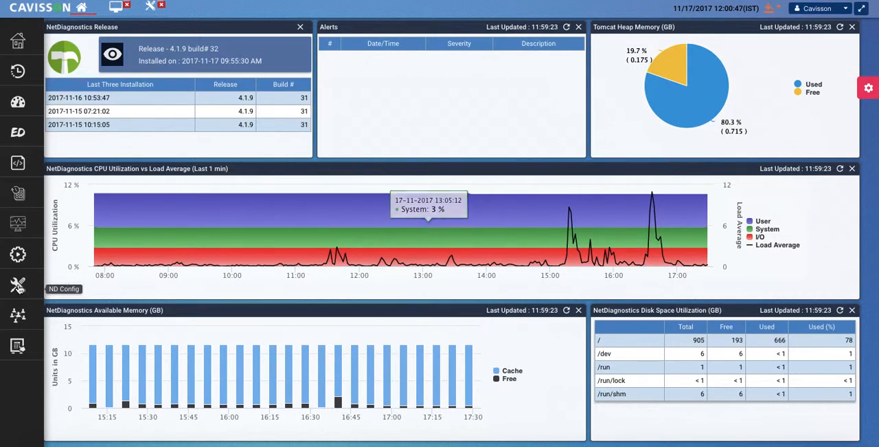
Step: Open the ND configuration and import the DSRTOPOLOGY topology
{"action": "left_click", "coordinate": [19, 286]}
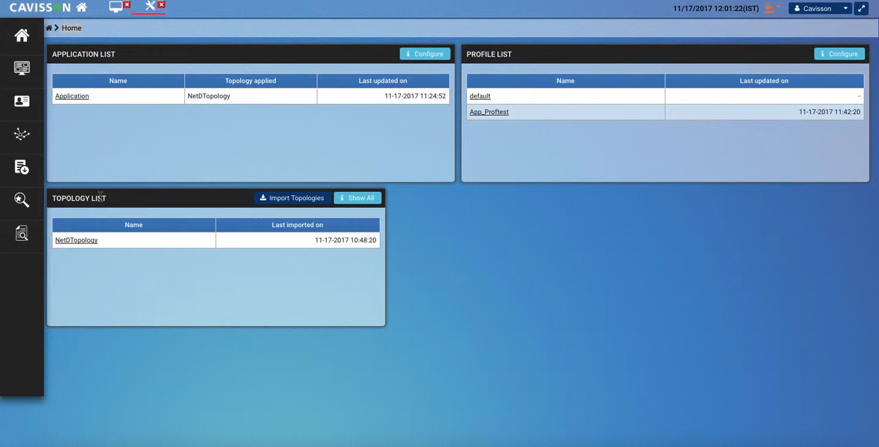
{"action": "left_click", "coordinate": [135, 255]}
{"action": "left_click", "coordinate": [297, 200]}
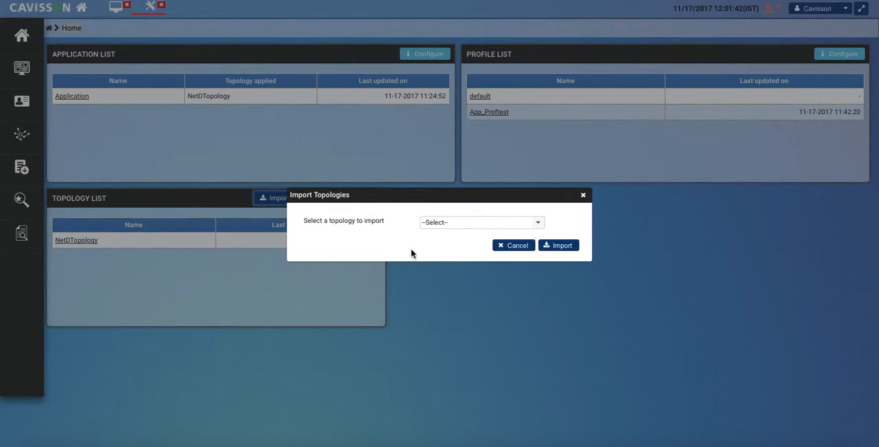
{"action": "left_click", "coordinate": [509, 228]}
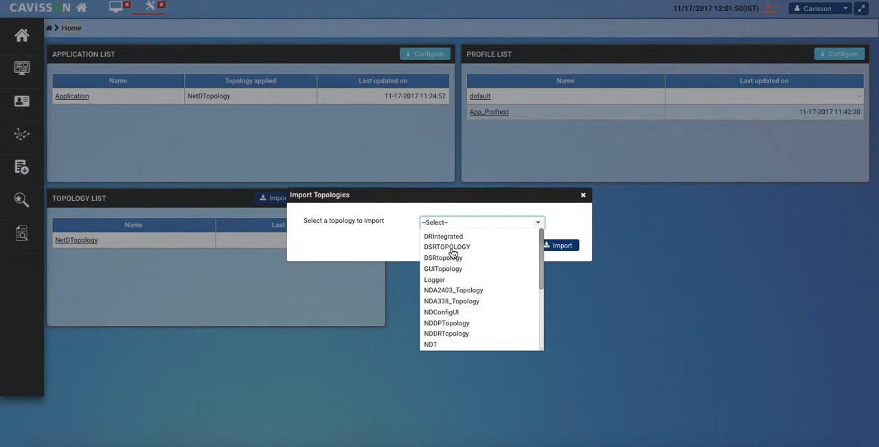
{"action": "left_click", "coordinate": [451, 248]}
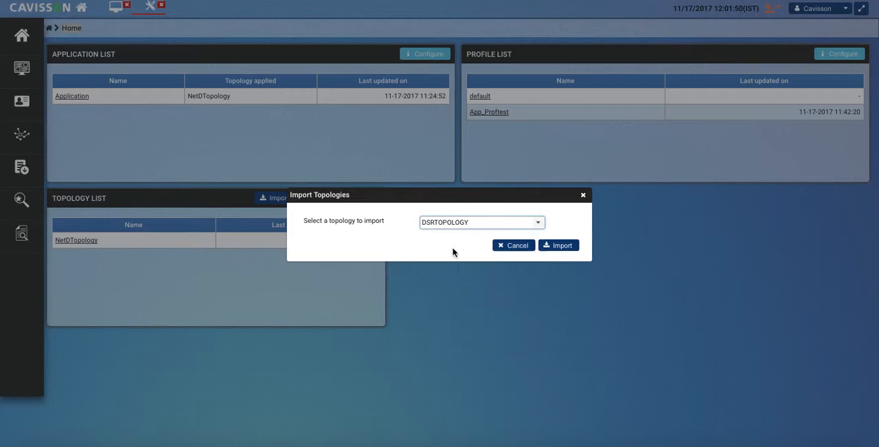
{"action": "left_click", "coordinate": [563, 247]}
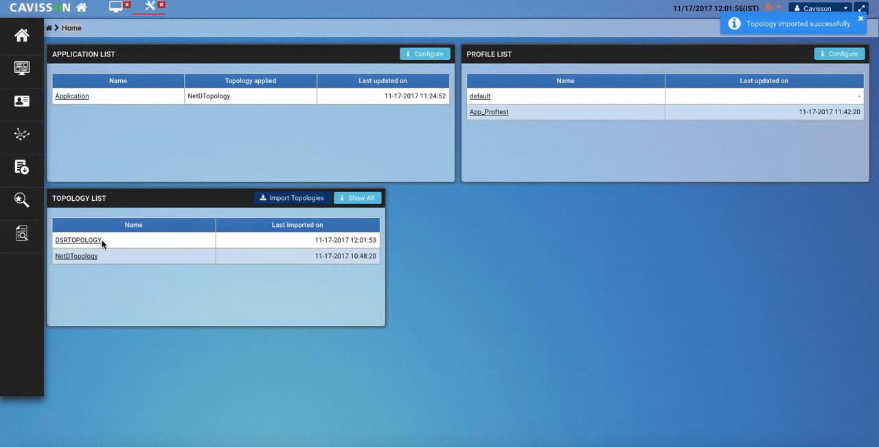
Step: Examine DSRTOPOLOGY's details with servers and instances shown, checking the Tier27, Cavisson and Default tiers
{"action": "left_click", "coordinate": [79, 240]}
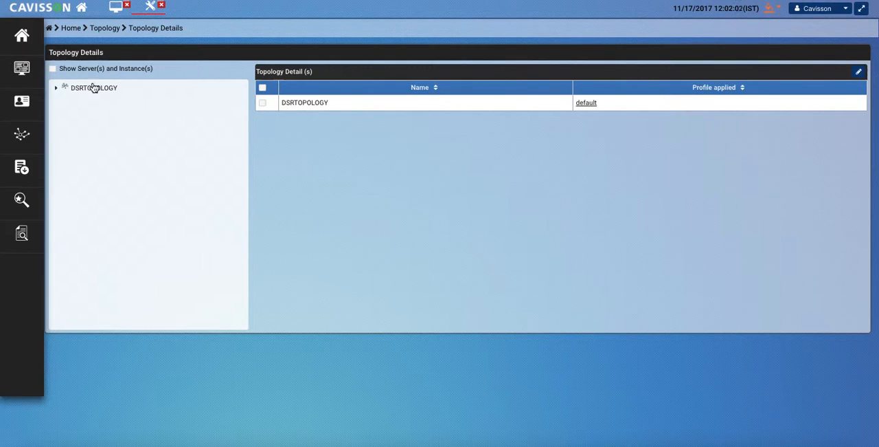
{"action": "left_click", "coordinate": [60, 90]}
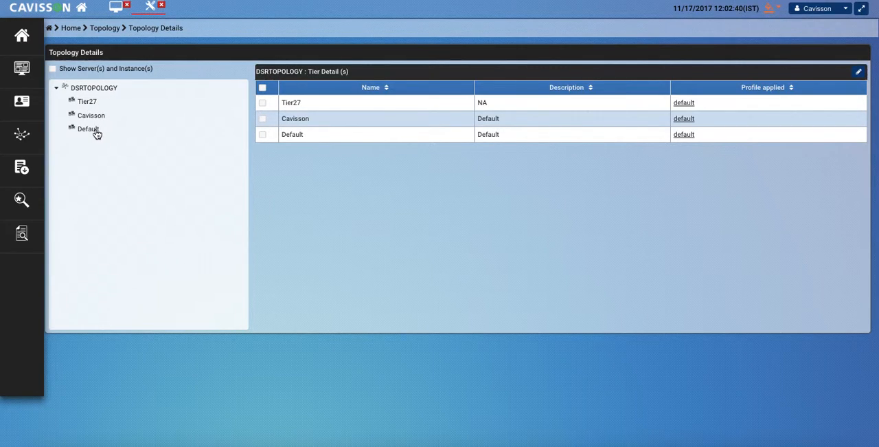
{"action": "left_click", "coordinate": [53, 69]}
{"action": "left_click", "coordinate": [63, 102]}
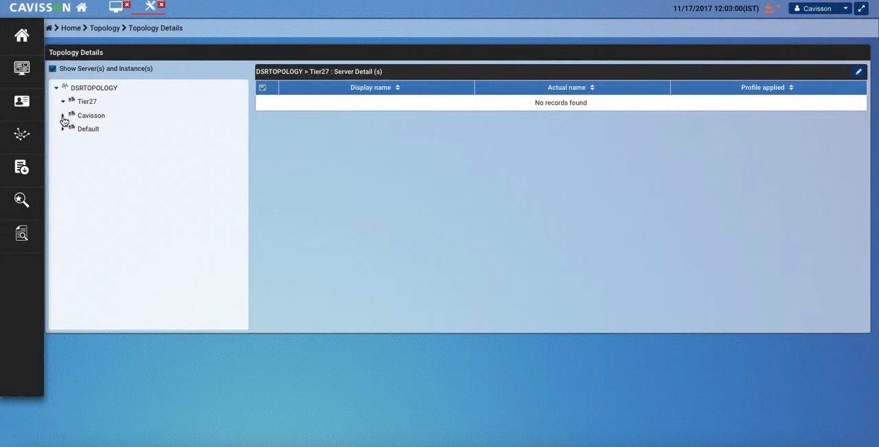
{"action": "left_click", "coordinate": [63, 117]}
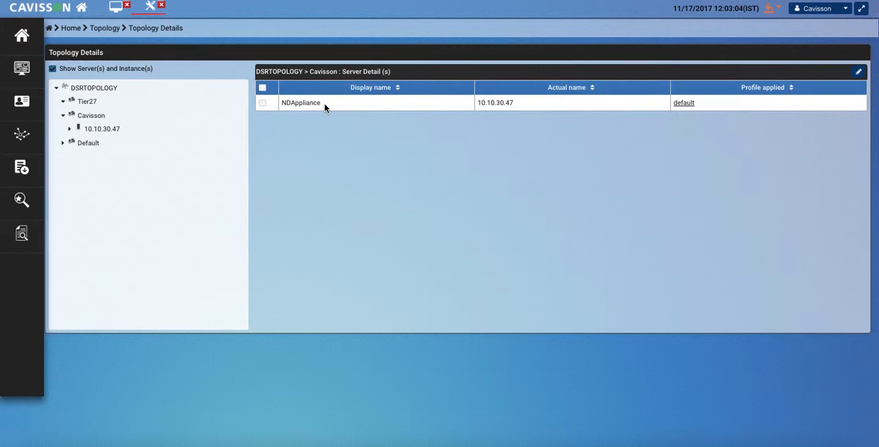
{"action": "left_click_drag", "start_coordinate": [282, 102], "coordinate": [322, 104]}
{"action": "left_click", "coordinate": [86, 141]}
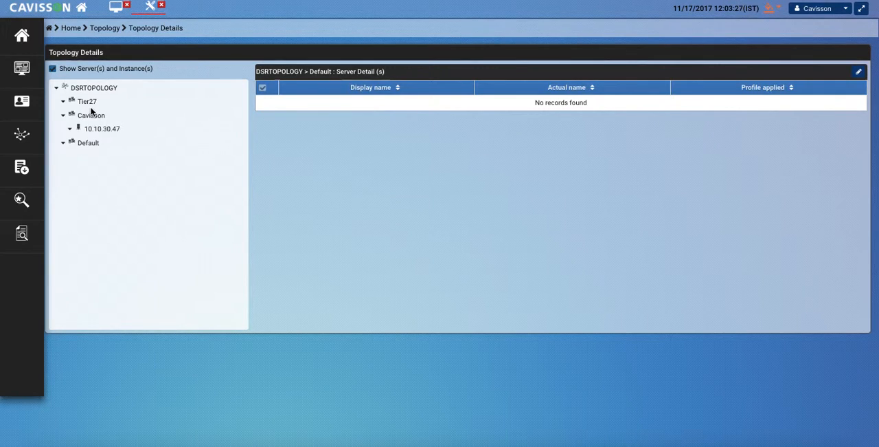
Step: Add a profile named NDProfile copied from the default profile, leave its description empty, and save it
{"action": "left_click", "coordinate": [72, 28]}
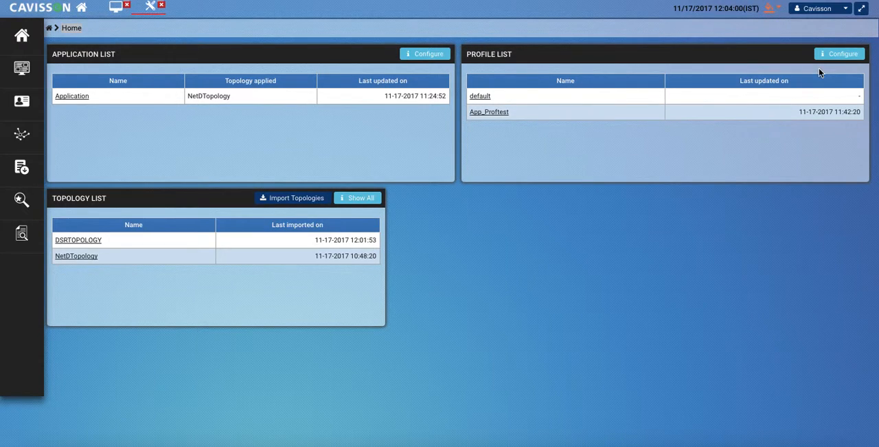
{"action": "left_click", "coordinate": [840, 59]}
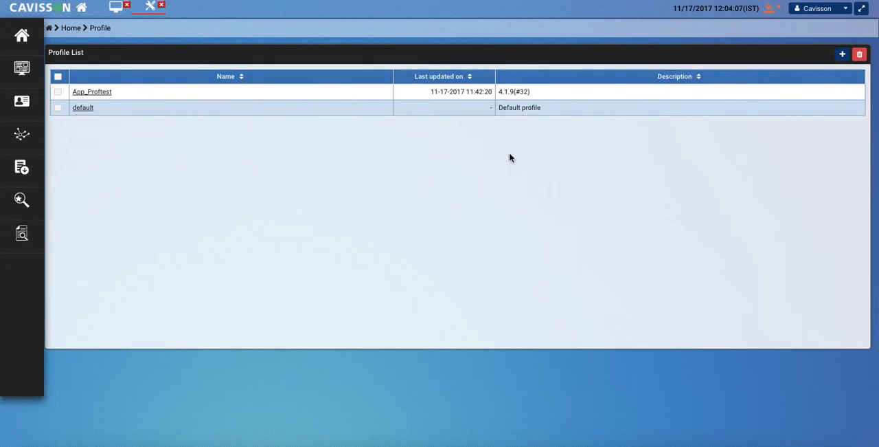
{"action": "left_click", "coordinate": [842, 55]}
{"action": "left_click", "coordinate": [445, 200]}
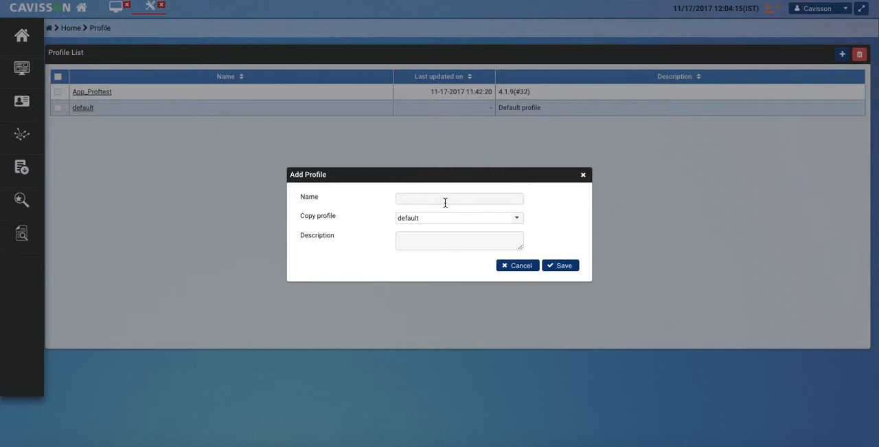
{"action": "type", "text": "NDProfile"}
{"action": "left_click", "coordinate": [440, 221]}
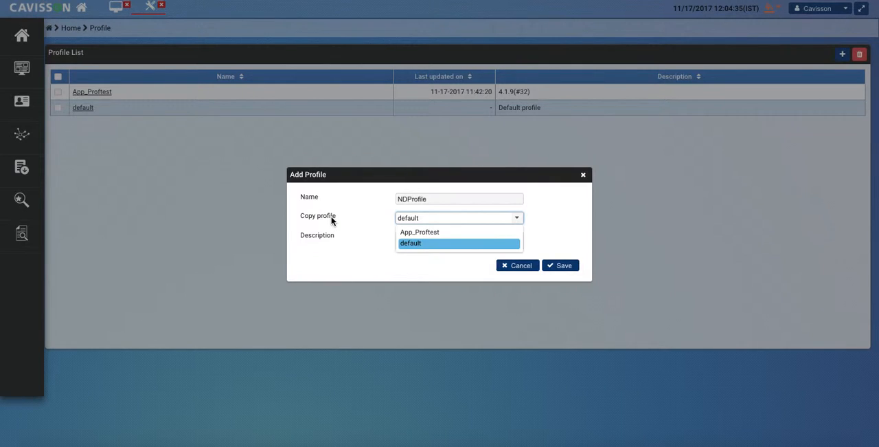
{"action": "left_click", "coordinate": [422, 245]}
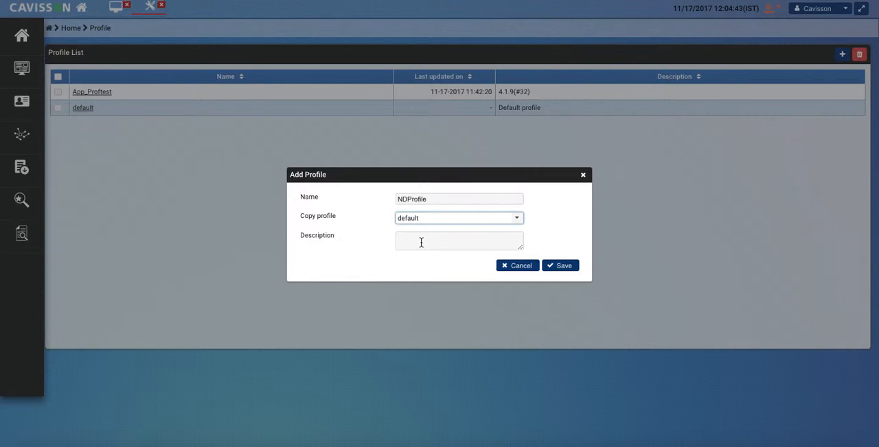
{"action": "left_click", "coordinate": [422, 242]}
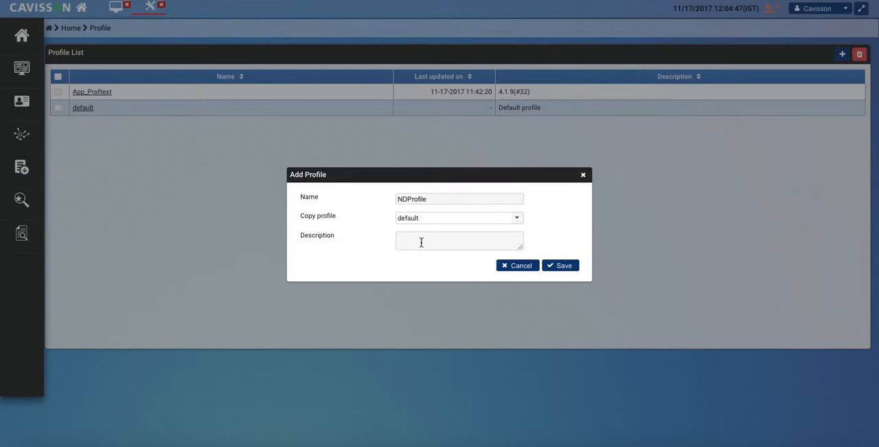
{"action": "left_click", "coordinate": [566, 265]}
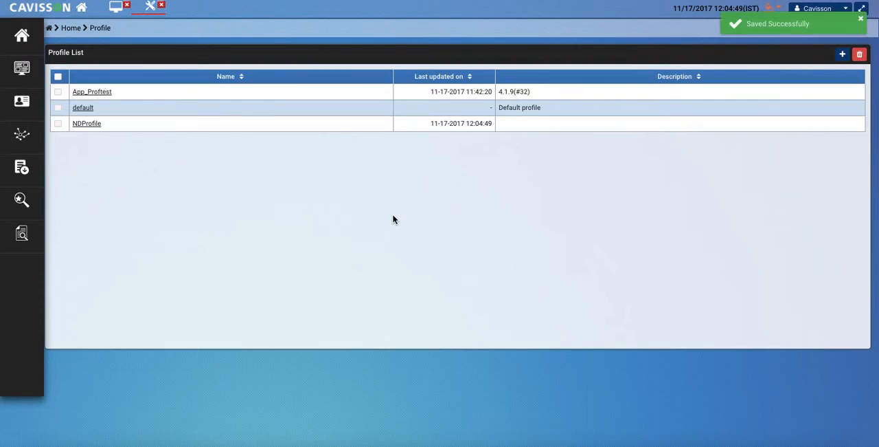
Step: In NDProfile's general flowpath settings, set the flowpath instrumentation percentage to 50 and enter 00 for capturing methods for all flow paths
{"action": "left_click", "coordinate": [94, 126]}
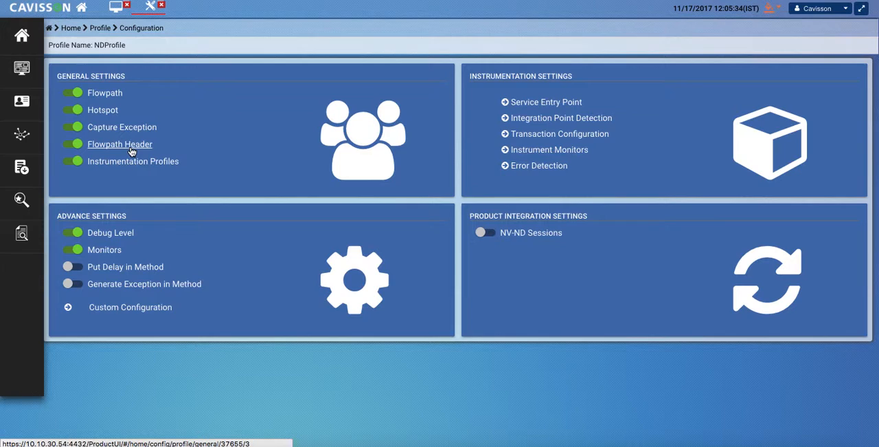
{"action": "left_click", "coordinate": [96, 79]}
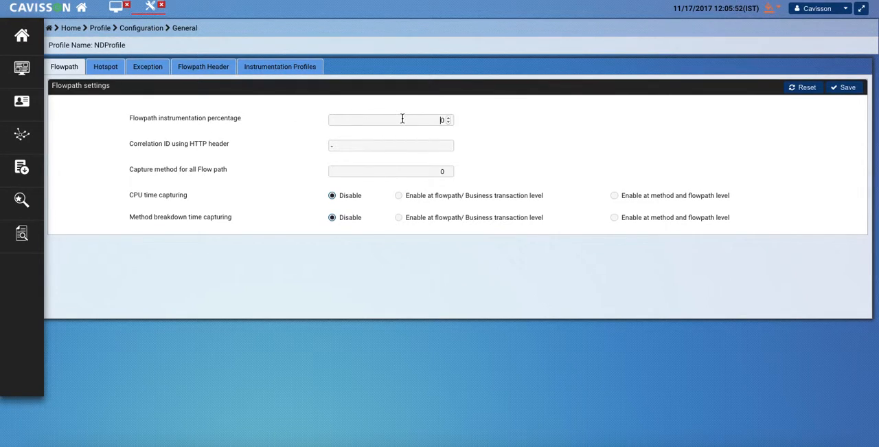
{"action": "left_click", "coordinate": [443, 121]}
{"action": "key", "text": "BackSpace"}
{"action": "type", "text": "50"}
{"action": "left_click", "coordinate": [388, 149]}
{"action": "left_click", "coordinate": [367, 170]}
{"action": "type", "text": "00"}
Step: Review the hotspot detection options, including the method hotspot sensor, and the filter settings for included and excluded thread names
{"action": "left_click", "coordinate": [109, 71]}
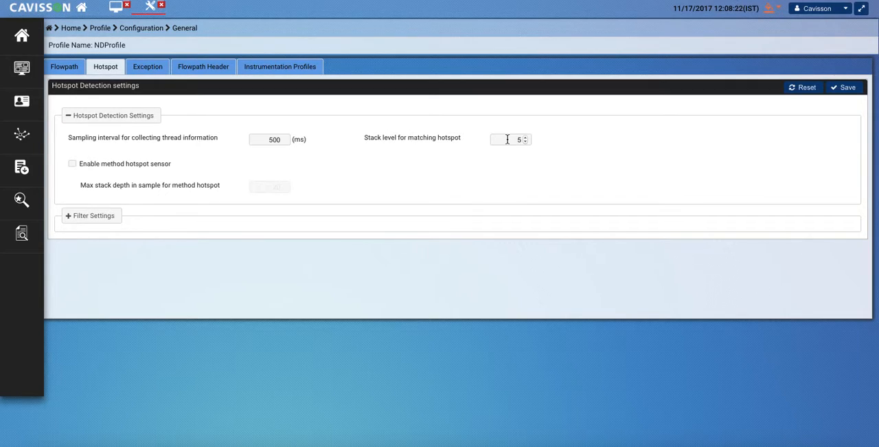
{"action": "left_click", "coordinate": [73, 164]}
{"action": "left_click", "coordinate": [74, 168]}
{"action": "left_click", "coordinate": [90, 218]}
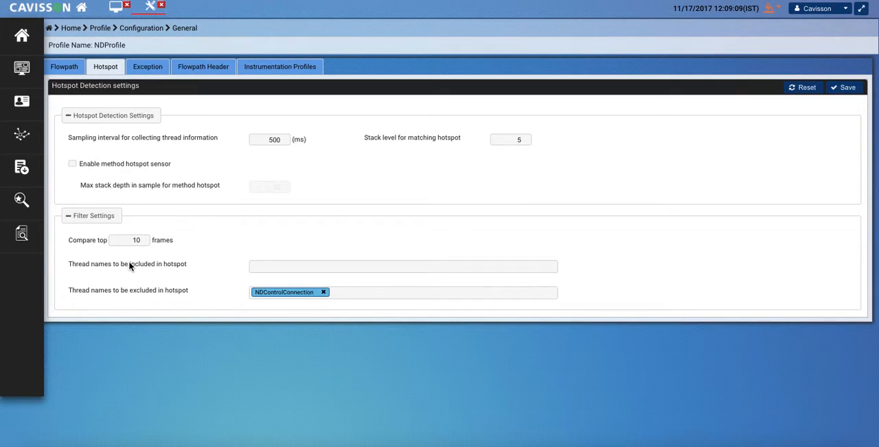
{"action": "left_click", "coordinate": [255, 265]}
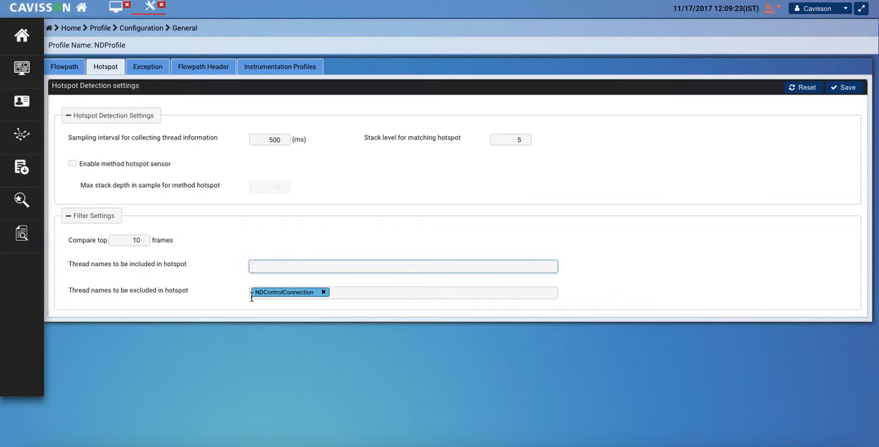
{"action": "left_click", "coordinate": [356, 294]}
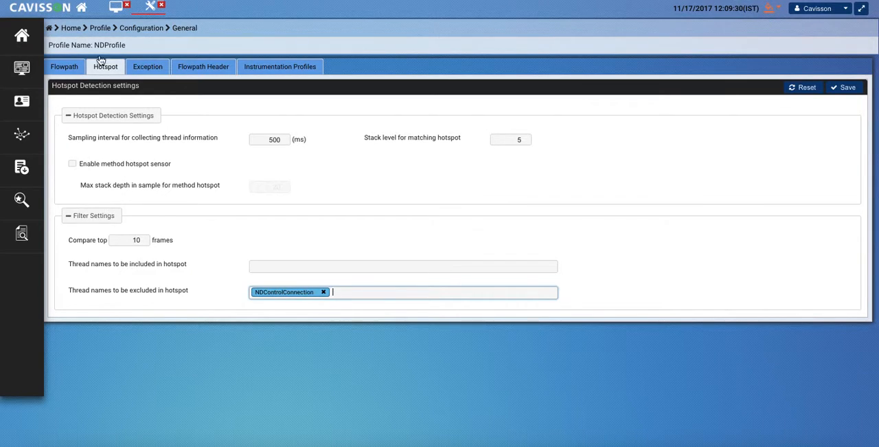
Step: Set the exceptions' source code capturing to "Stack trace with source code and class variables only" and save the exception settings
{"action": "left_click", "coordinate": [147, 65]}
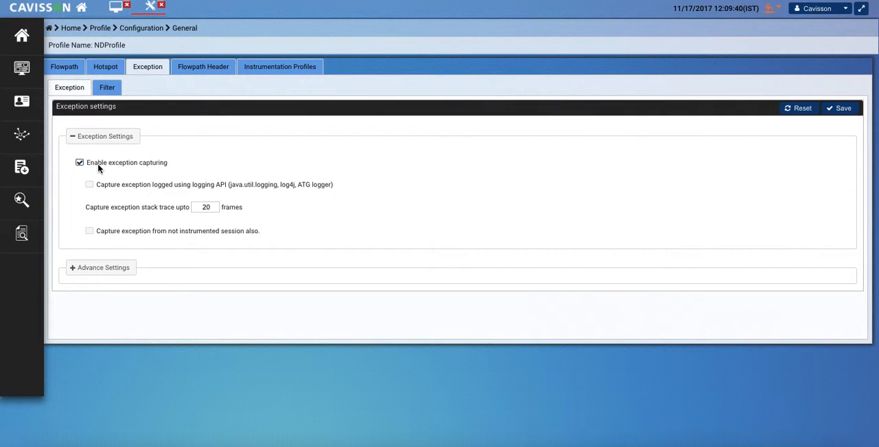
{"action": "left_click", "coordinate": [107, 270]}
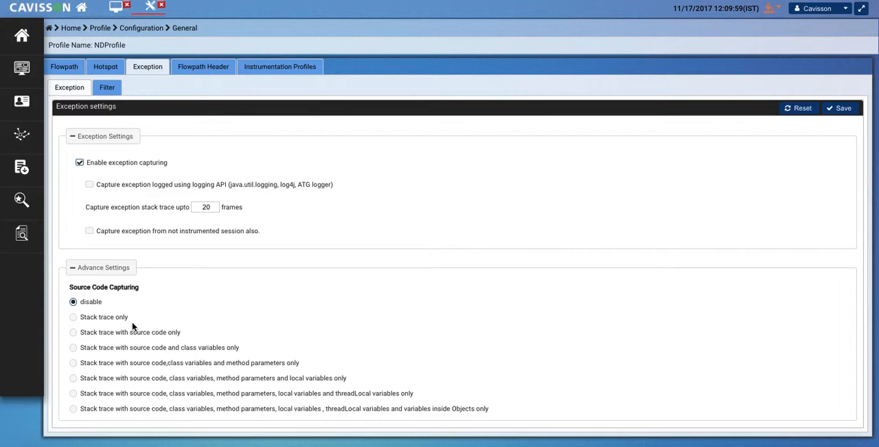
{"action": "left_click", "coordinate": [94, 320]}
{"action": "left_click", "coordinate": [95, 334]}
{"action": "left_click", "coordinate": [101, 349]}
{"action": "left_click", "coordinate": [835, 108]}
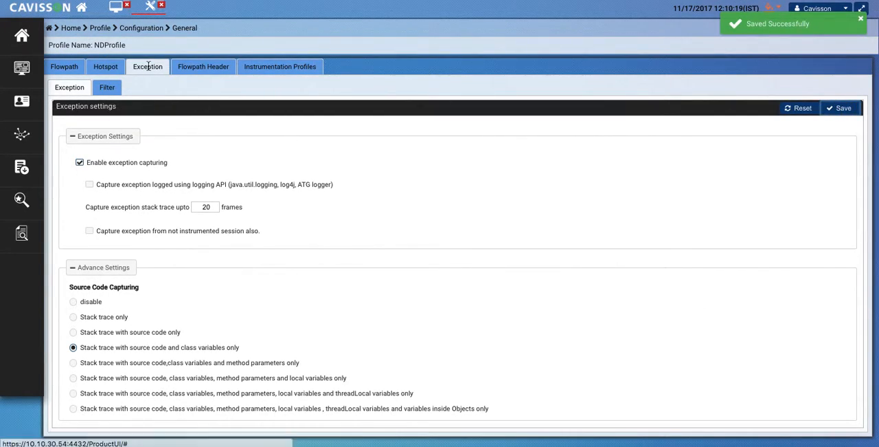
Step: In the flowpath header settings, set the header type for captured HTTP request headers to Specified
{"action": "left_click", "coordinate": [224, 64]}
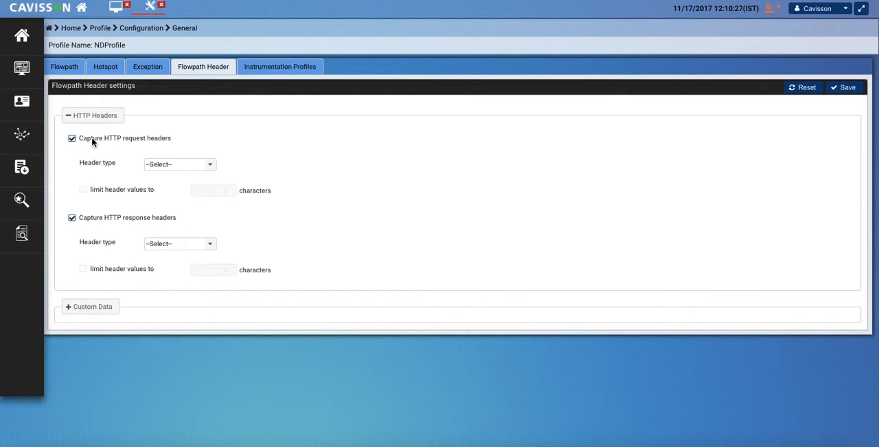
{"action": "left_click", "coordinate": [191, 167]}
{"action": "left_click", "coordinate": [191, 190]}
{"action": "left_click", "coordinate": [213, 169]}
{"action": "left_click", "coordinate": [180, 201]}
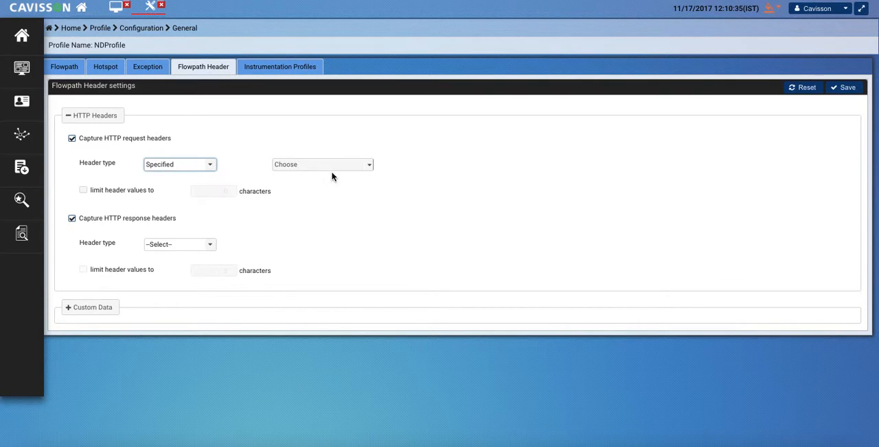
Step: Review the custom data capture options for Java methods, session attributes and HTTP request headers without adding a method
{"action": "left_click", "coordinate": [92, 308]}
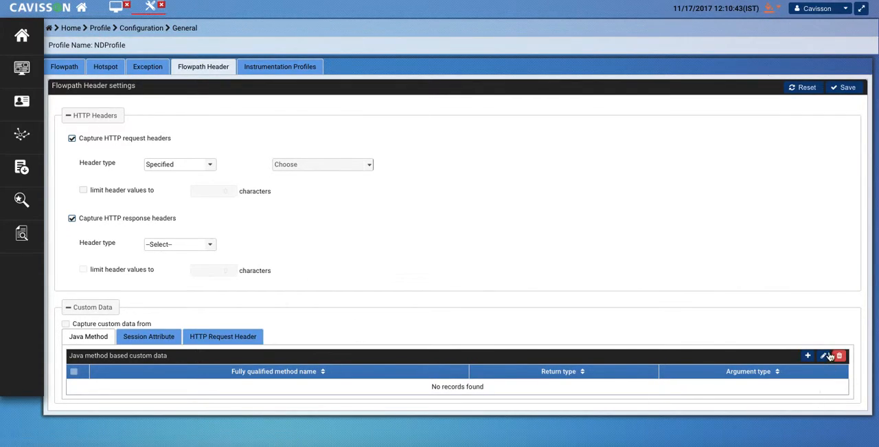
{"action": "left_click", "coordinate": [808, 355]}
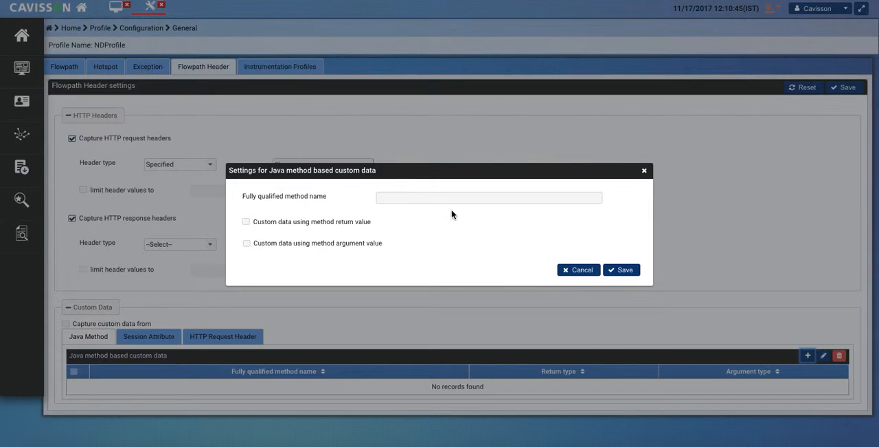
{"action": "left_click", "coordinate": [435, 200]}
{"action": "left_click", "coordinate": [646, 171]}
{"action": "left_click", "coordinate": [165, 336]}
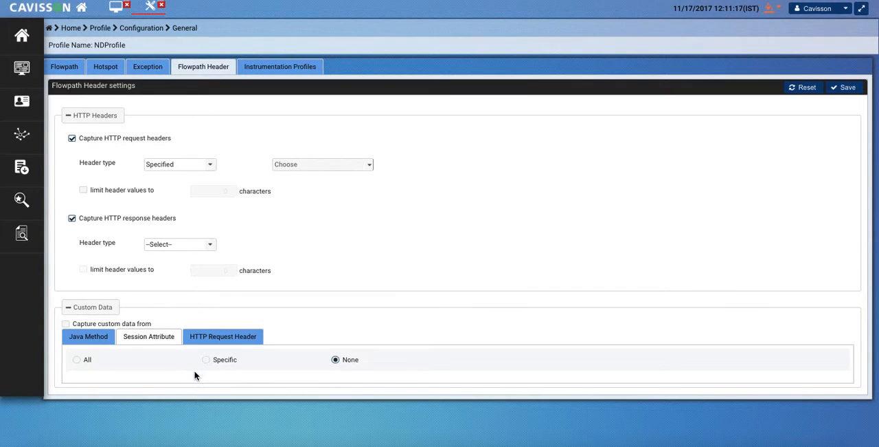
{"action": "left_click", "coordinate": [235, 338]}
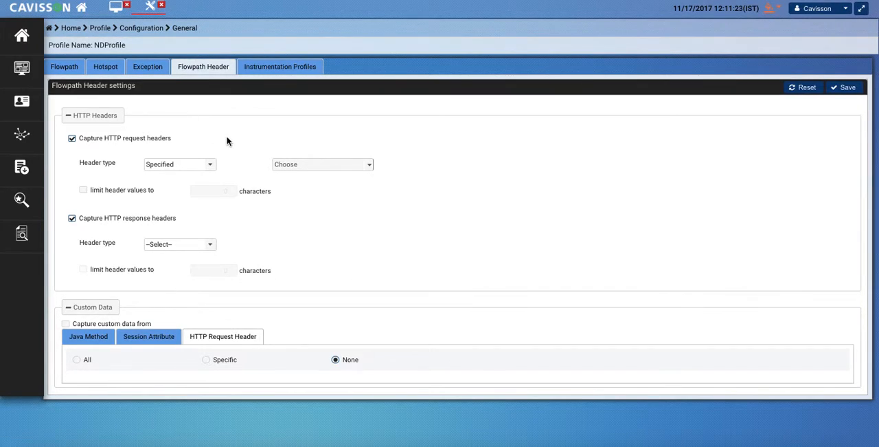
Step: Check the selection of instrumentation profiles for application methods and open NDProfile's advanced settings
{"action": "left_click", "coordinate": [299, 66]}
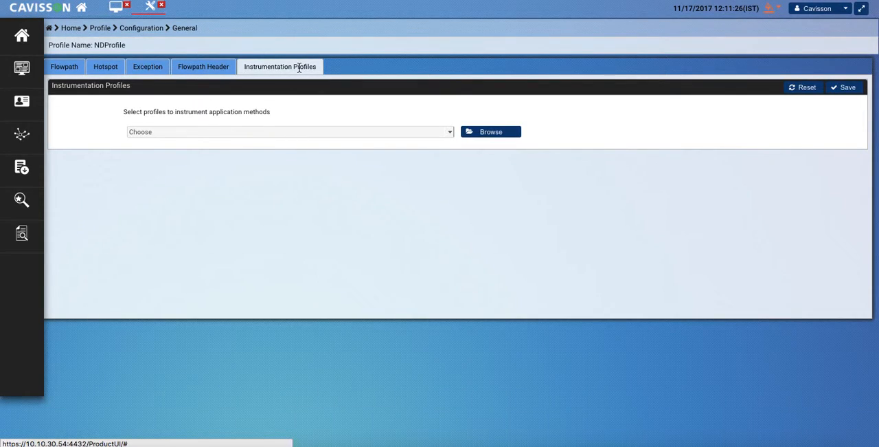
{"action": "left_click", "coordinate": [222, 135]}
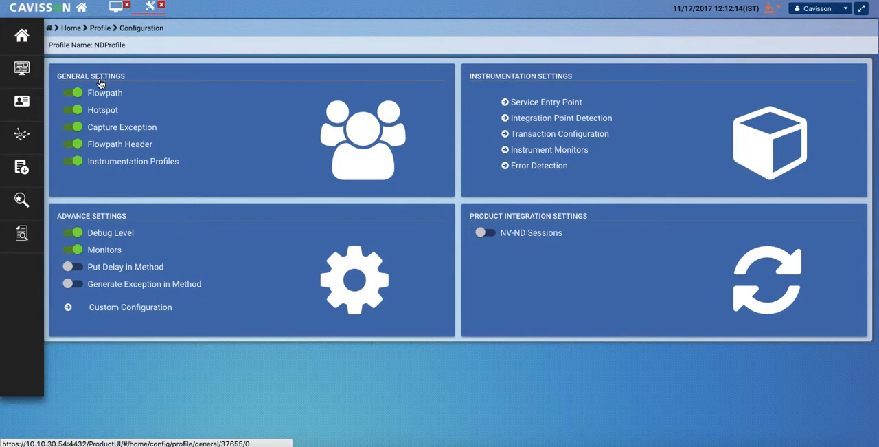
{"action": "left_click", "coordinate": [105, 221]}
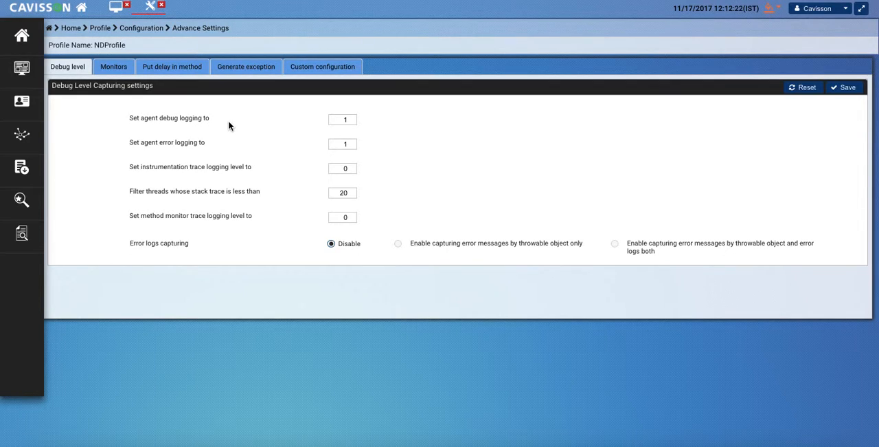
Step: Review NDProfile's advanced settings for monitors, delays in methods and generated exceptions
{"action": "left_click", "coordinate": [112, 69]}
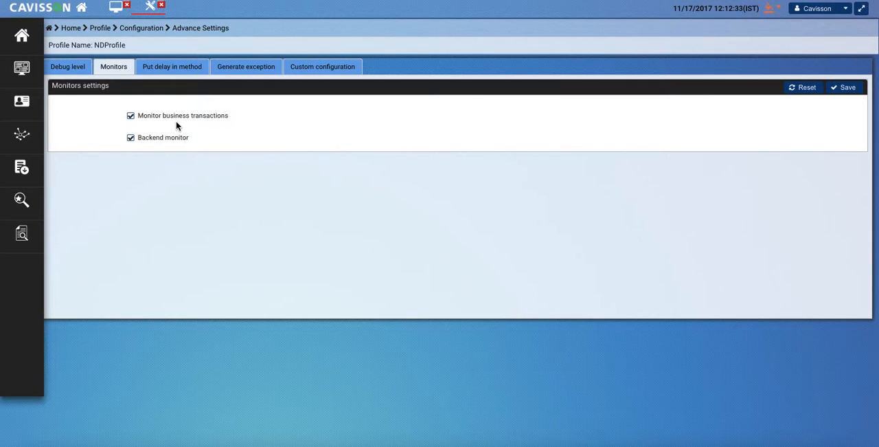
{"action": "left_click", "coordinate": [180, 67]}
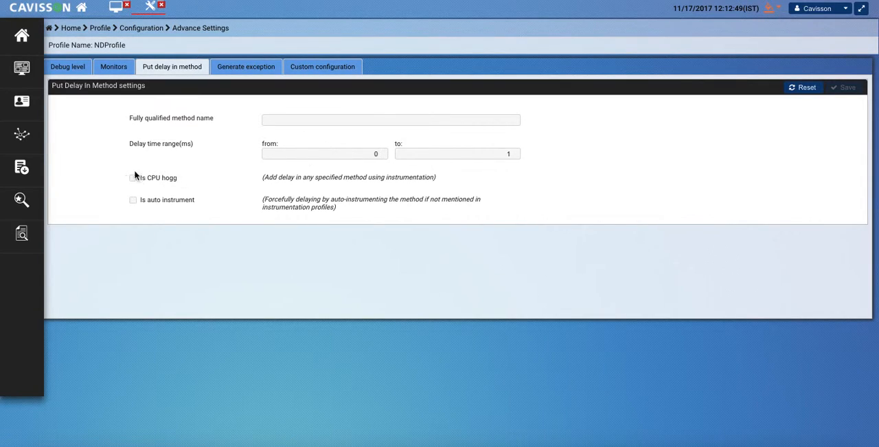
{"action": "left_click", "coordinate": [247, 68]}
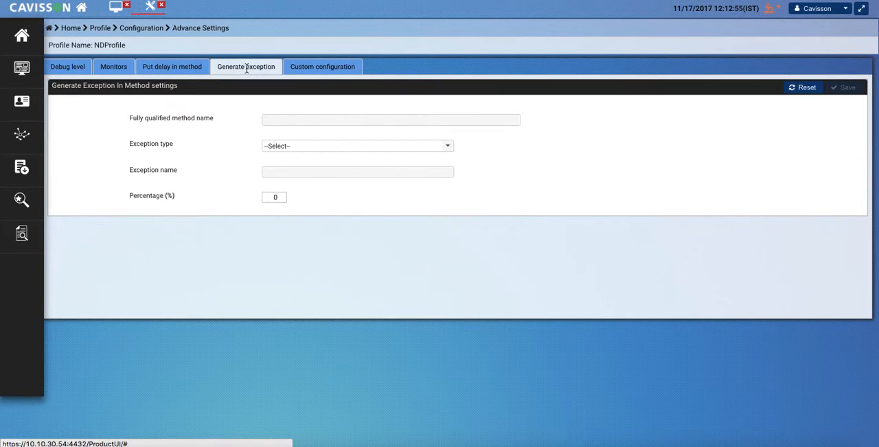
Step: Examine the custom configuration form with ASStackCompareOption chosen as the name, and close it without saving
{"action": "left_click", "coordinate": [323, 70]}
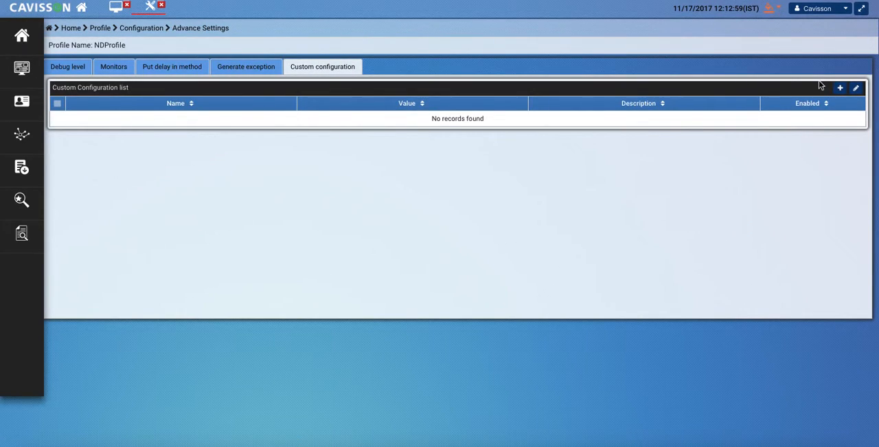
{"action": "left_click", "coordinate": [840, 88]}
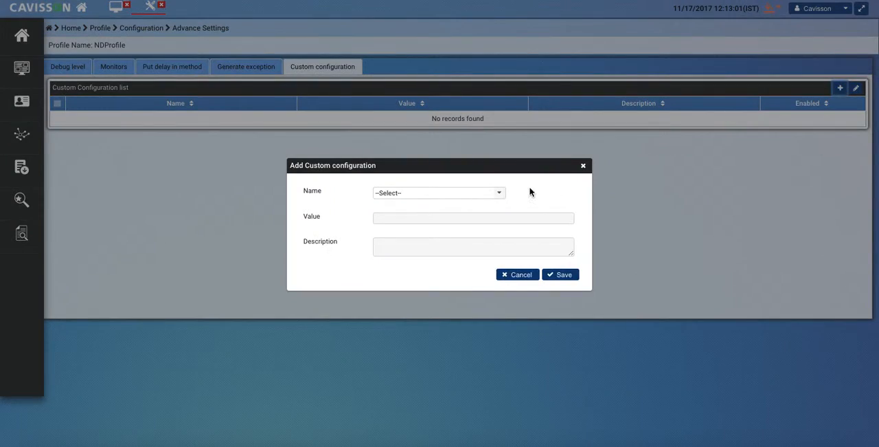
{"action": "left_click", "coordinate": [437, 193]}
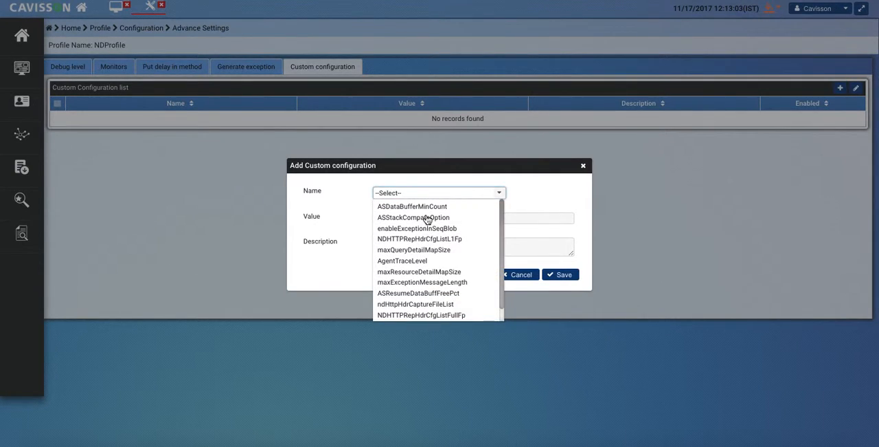
{"action": "left_click", "coordinate": [427, 219]}
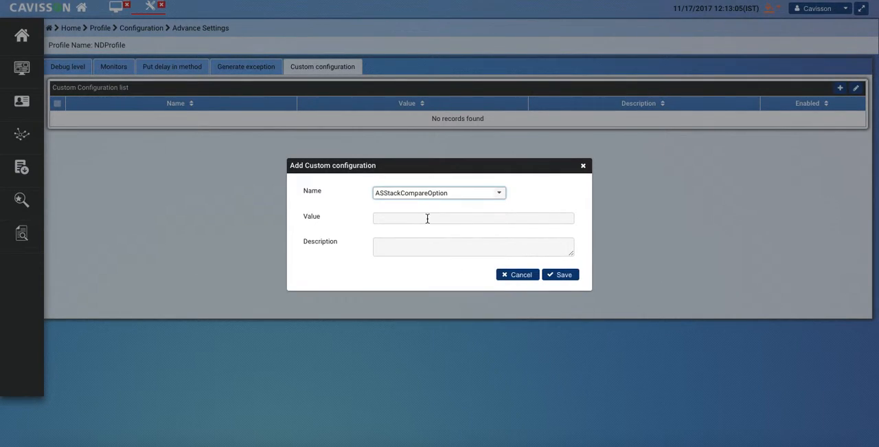
{"action": "left_click", "coordinate": [434, 216]}
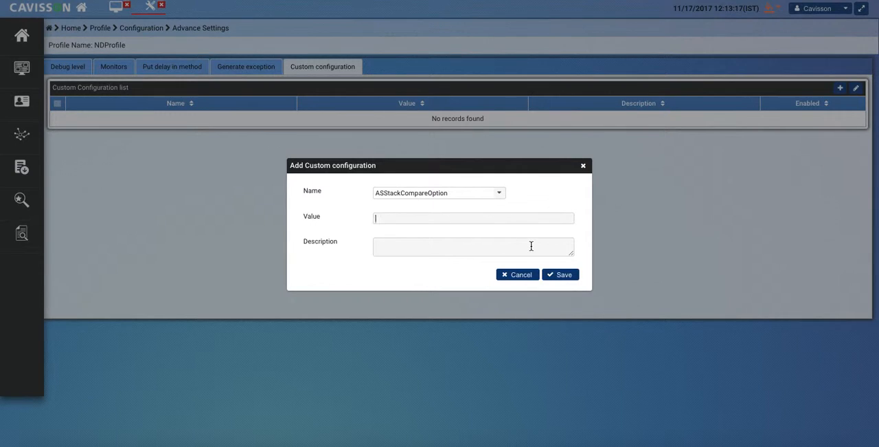
{"action": "left_click", "coordinate": [584, 167]}
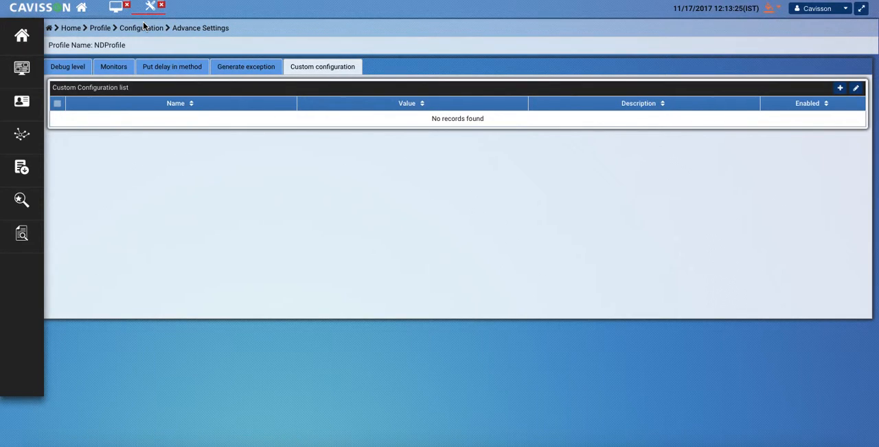
Step: Return to the profile list, reopen NDProfile and open its instrumentation settings at the service entry points
{"action": "left_click", "coordinate": [101, 29]}
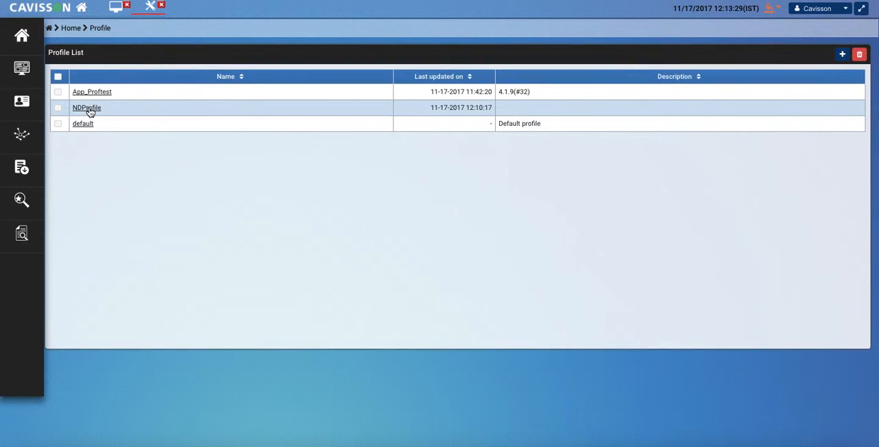
{"action": "left_click", "coordinate": [88, 108]}
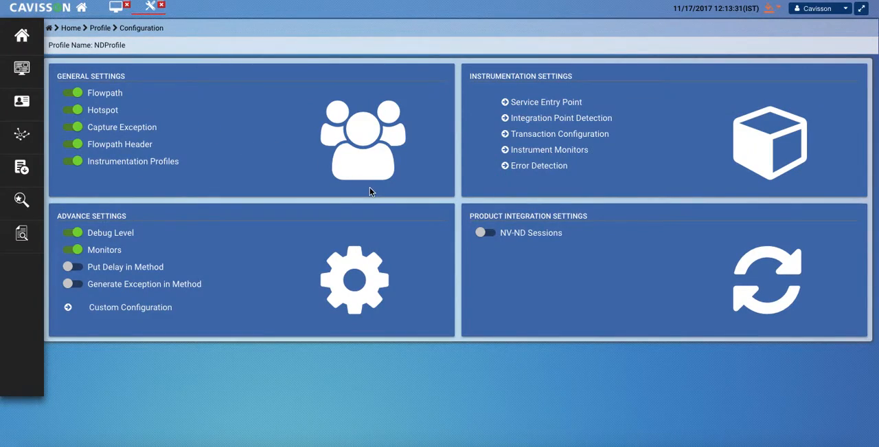
{"action": "left_click", "coordinate": [542, 80]}
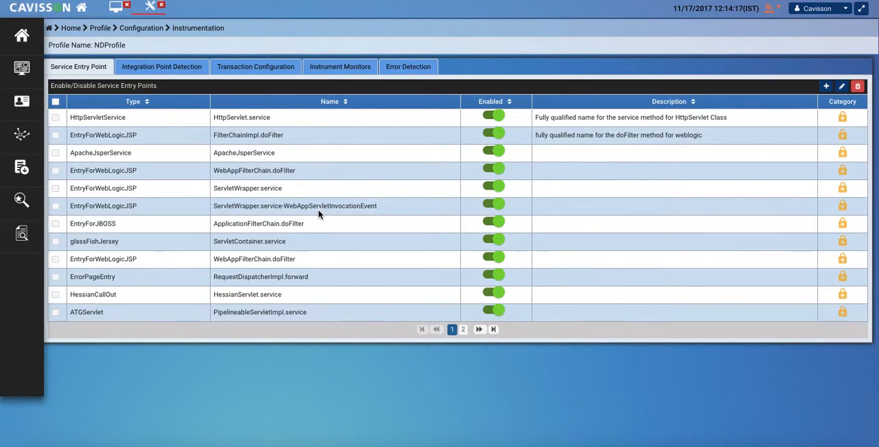
Step: Try disabling the upper WebAppFilterChain.doFilter service entry point, and enable it again
{"action": "left_click", "coordinate": [490, 175]}
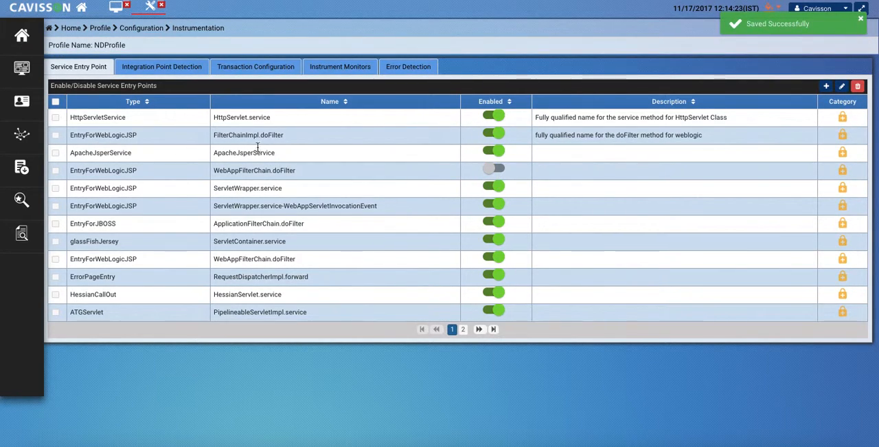
{"action": "left_click", "coordinate": [503, 169]}
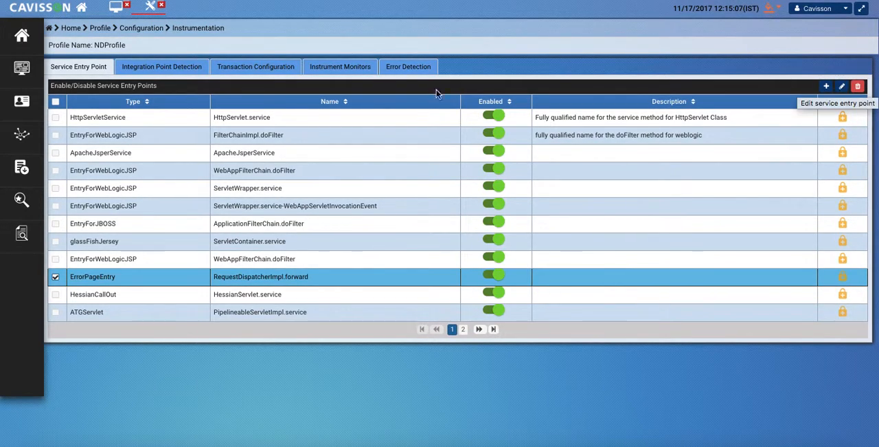
Step: Review the integration point detection list, the HTTP backend's naming rules and integration points, and the integration point settings
{"action": "left_click", "coordinate": [156, 70]}
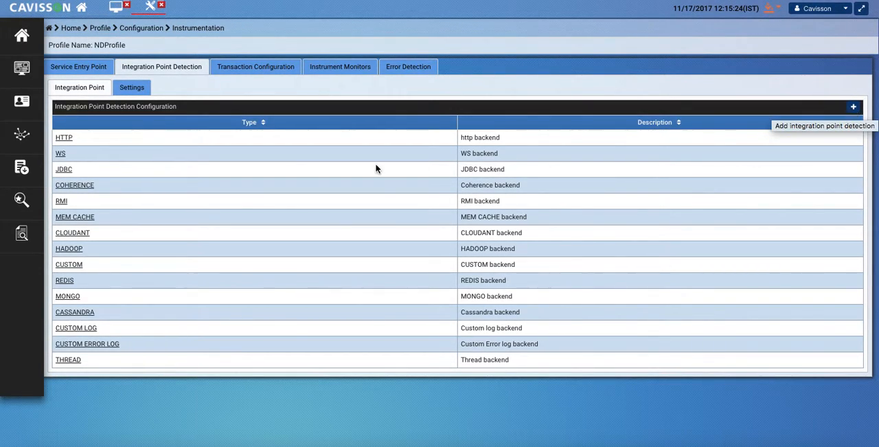
{"action": "left_click", "coordinate": [65, 138]}
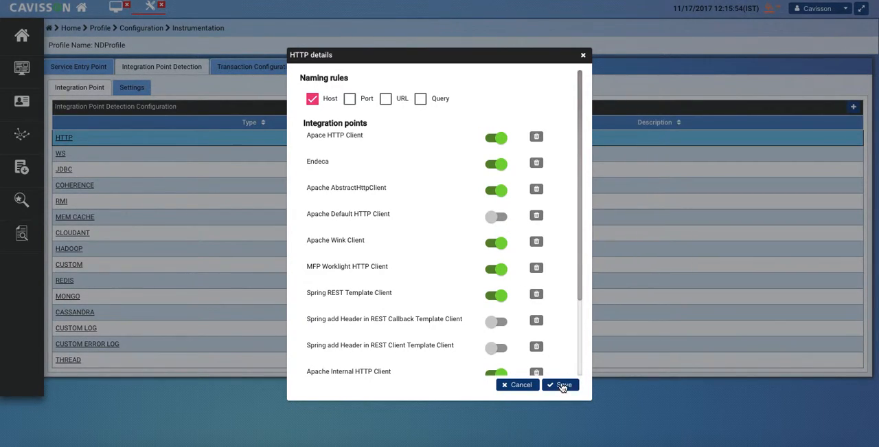
{"action": "left_click", "coordinate": [583, 56]}
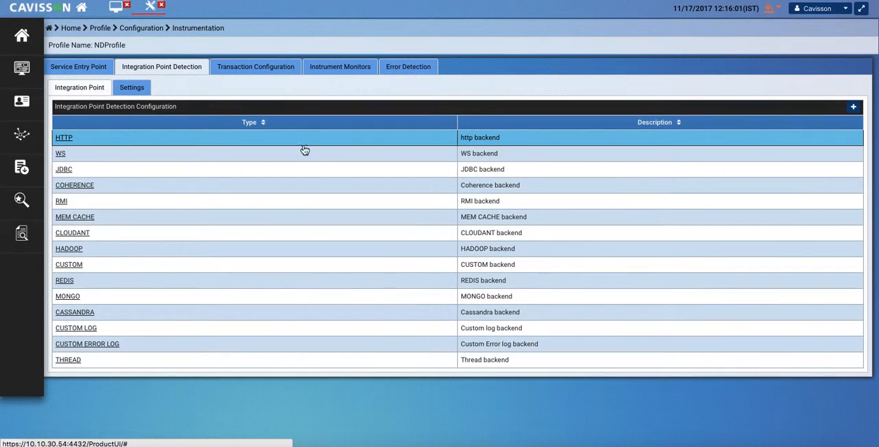
{"action": "left_click", "coordinate": [140, 89]}
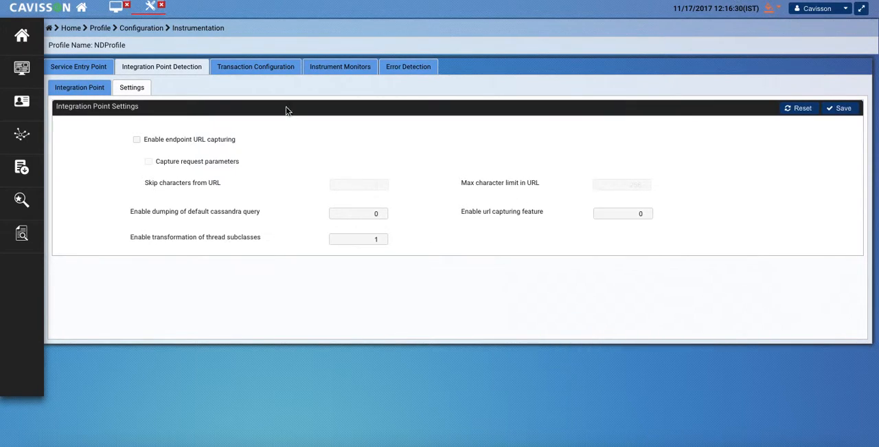
Step: Review the HTTP business transaction configuration and the form for adding a business transaction method, closing it without saving
{"action": "left_click", "coordinate": [248, 66]}
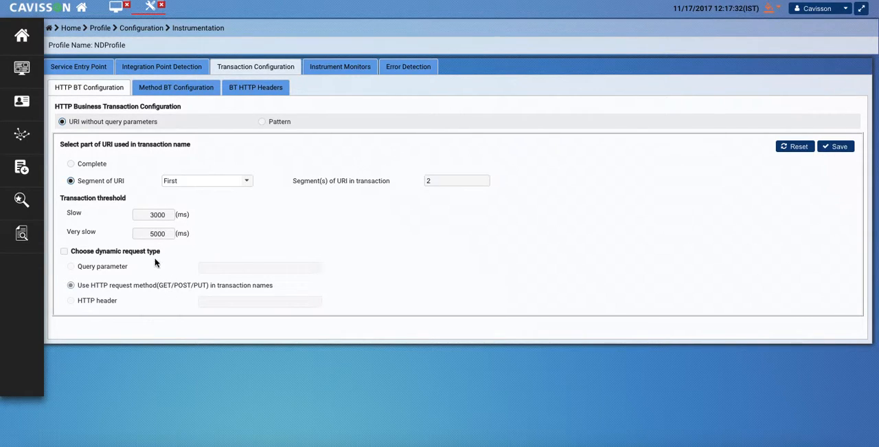
{"action": "left_click", "coordinate": [185, 90]}
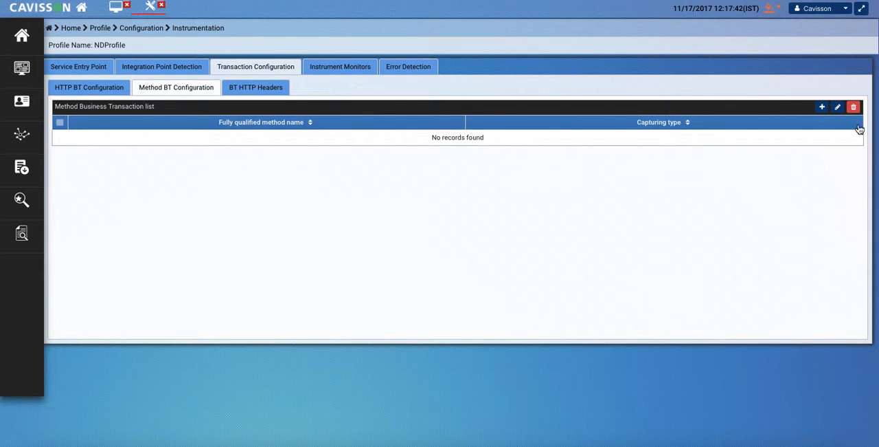
{"action": "left_click", "coordinate": [822, 107]}
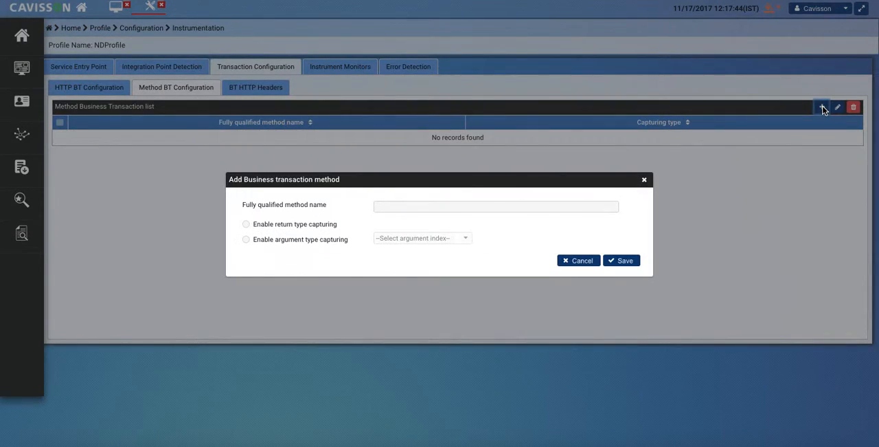
{"action": "left_click", "coordinate": [474, 209]}
{"action": "left_click", "coordinate": [645, 181]}
Step: Examine the form for adding a BT HTTP header with request header conditions, and close it without saving
{"action": "left_click", "coordinate": [266, 87]}
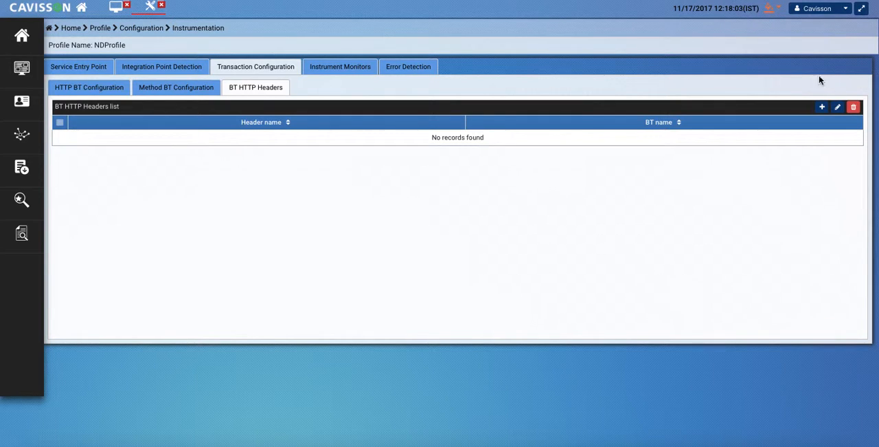
{"action": "left_click", "coordinate": [822, 107]}
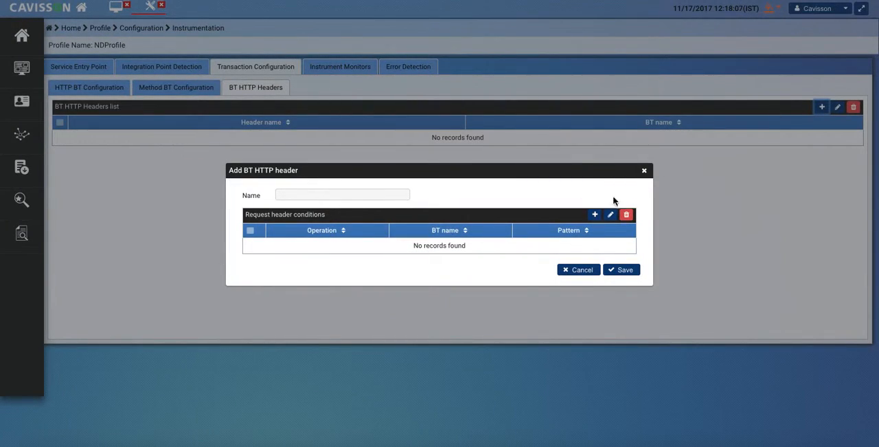
{"action": "left_click", "coordinate": [645, 171]}
Step: Examine the method name, display name and description fields for adding a method monitor, and close the form without saving
{"action": "left_click", "coordinate": [335, 65]}
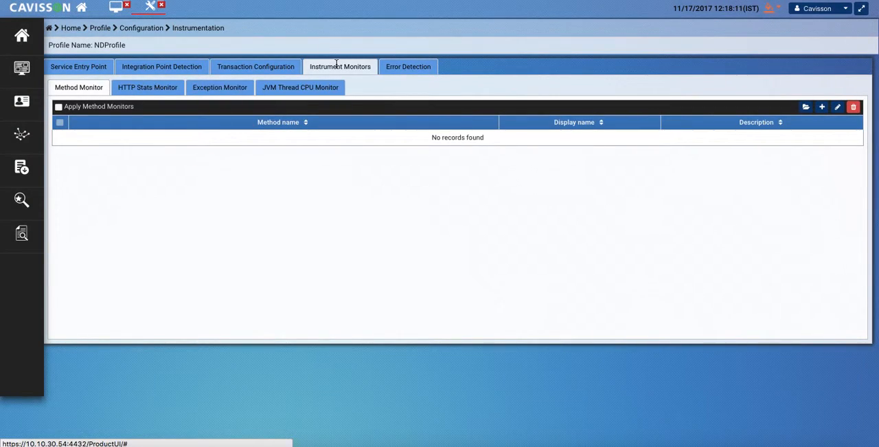
{"action": "left_click", "coordinate": [821, 108]}
{"action": "left_click", "coordinate": [513, 193]}
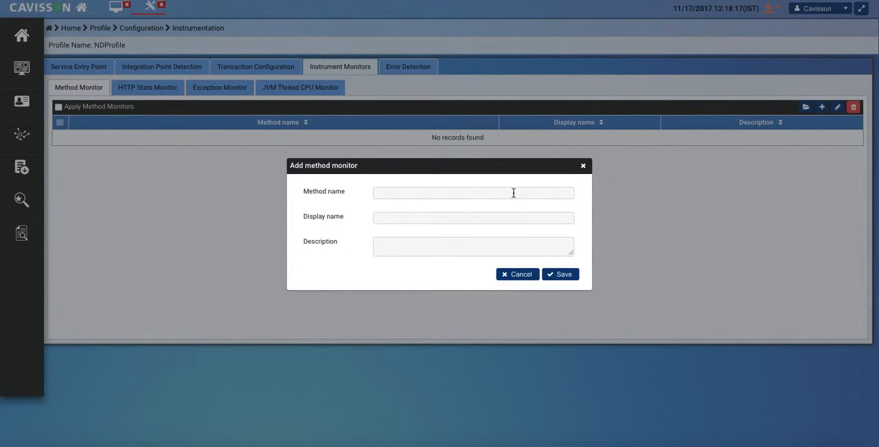
{"action": "left_click", "coordinate": [504, 218]}
{"action": "left_click", "coordinate": [427, 247]}
{"action": "left_click", "coordinate": [584, 166]}
Step: Start adding an HTTP stats monitor condition and set its header type to Cookie
{"action": "left_click", "coordinate": [151, 88]}
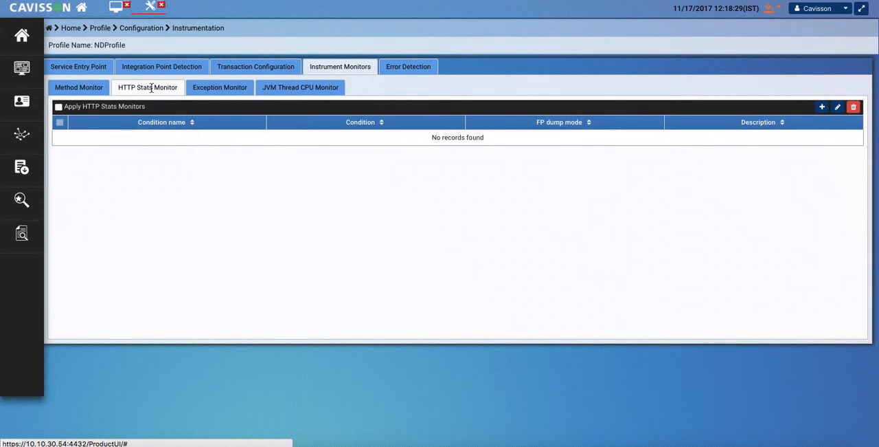
{"action": "left_click", "coordinate": [837, 108]}
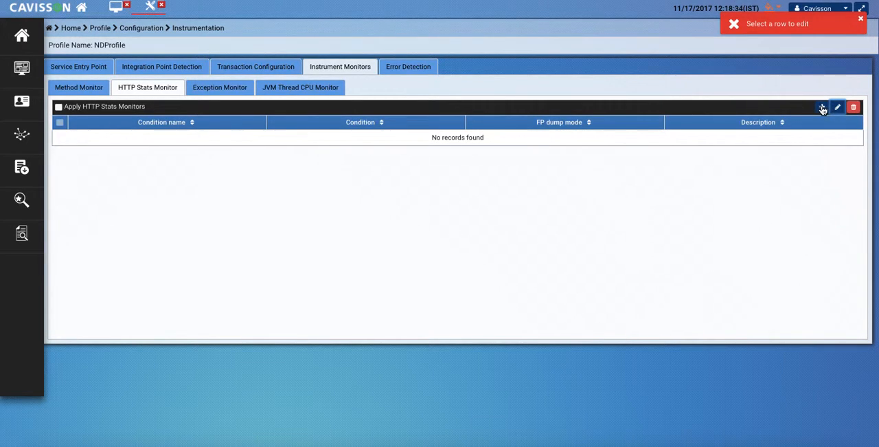
{"action": "left_click", "coordinate": [860, 18]}
{"action": "left_click", "coordinate": [822, 109]}
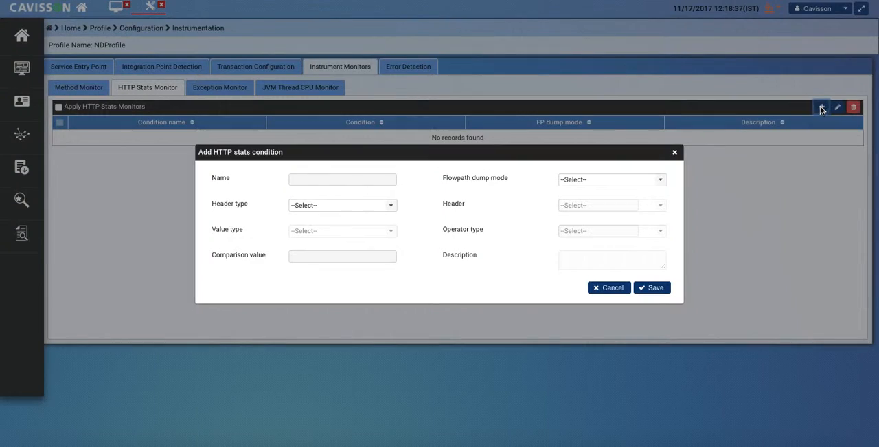
{"action": "left_click", "coordinate": [320, 180]}
{"action": "left_click", "coordinate": [364, 208]}
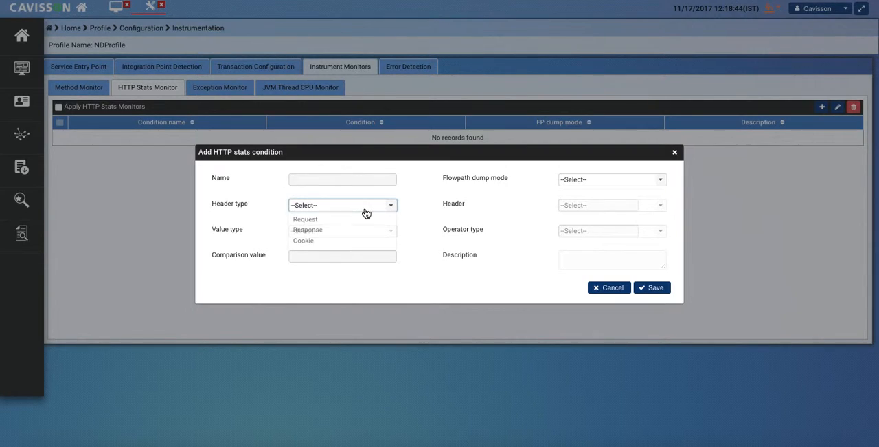
{"action": "left_click", "coordinate": [322, 231]}
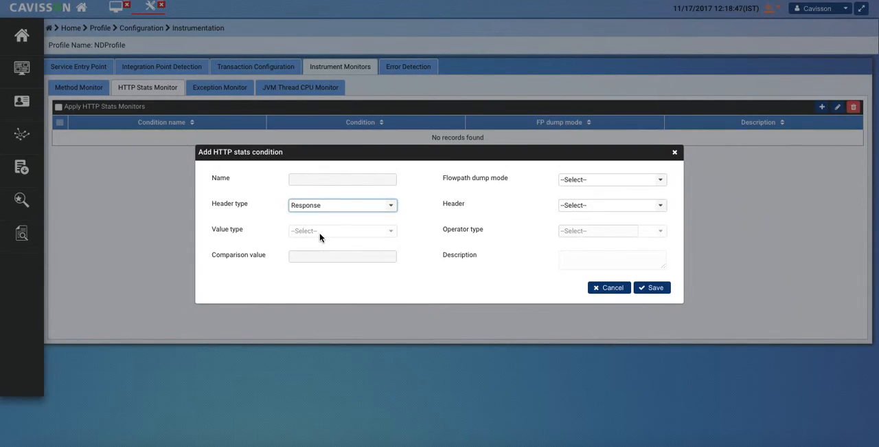
{"action": "left_click", "coordinate": [350, 208]}
{"action": "left_click", "coordinate": [325, 240]}
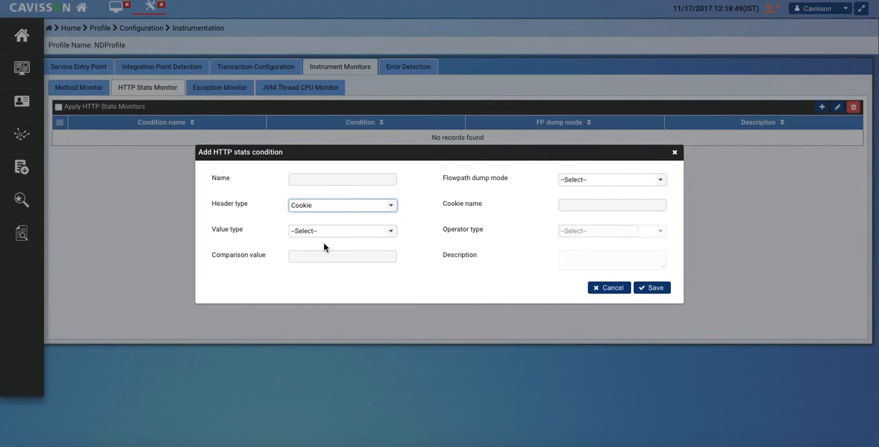
Step: Set the HTTP stats condition's flowpath dump mode to Enable Forcefully
{"action": "left_click", "coordinate": [616, 181]}
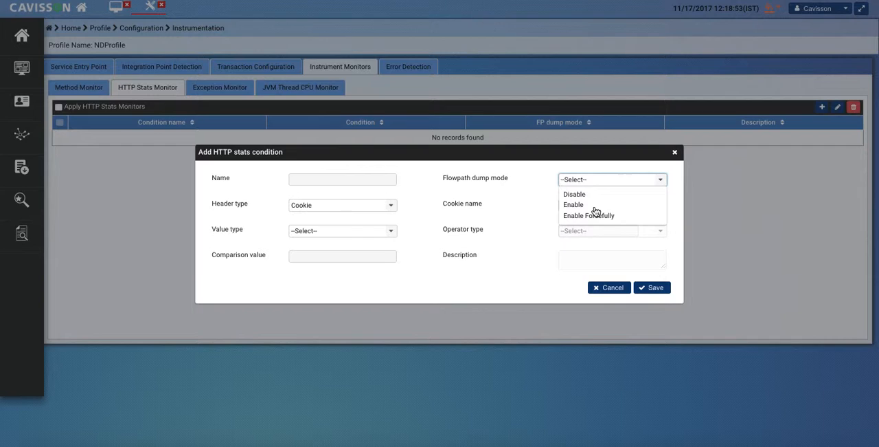
{"action": "left_click", "coordinate": [571, 204]}
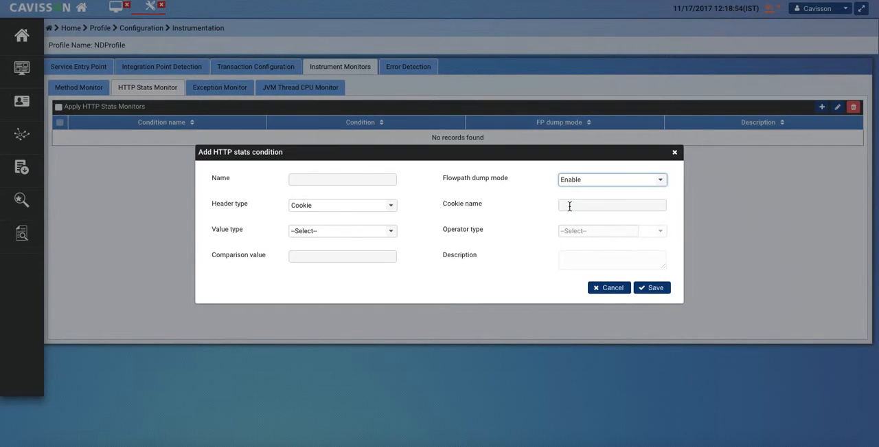
{"action": "left_click", "coordinate": [604, 186]}
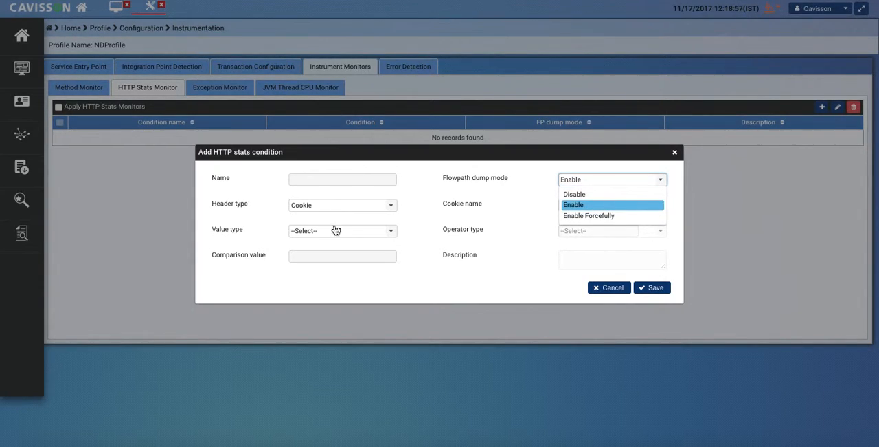
{"action": "left_click", "coordinate": [601, 217]}
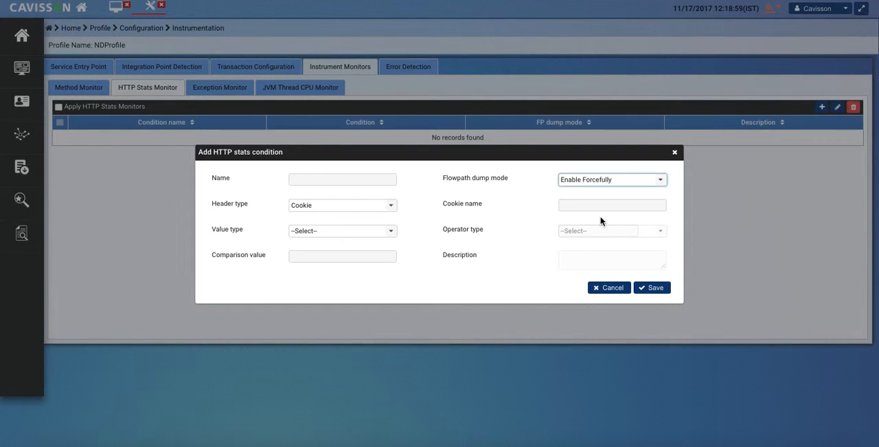
Step: Examine the operator types for a String value type, and close the HTTP stats condition form without saving
{"action": "left_click", "coordinate": [322, 234]}
{"action": "left_click", "coordinate": [307, 245]}
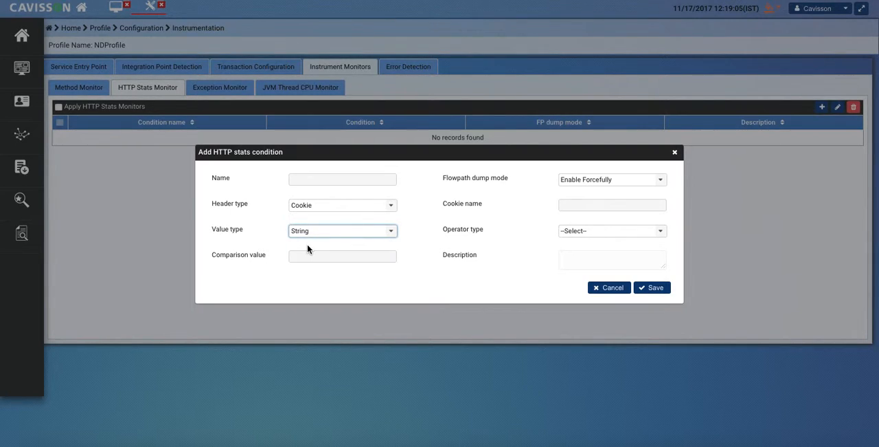
{"action": "left_click", "coordinate": [606, 235]}
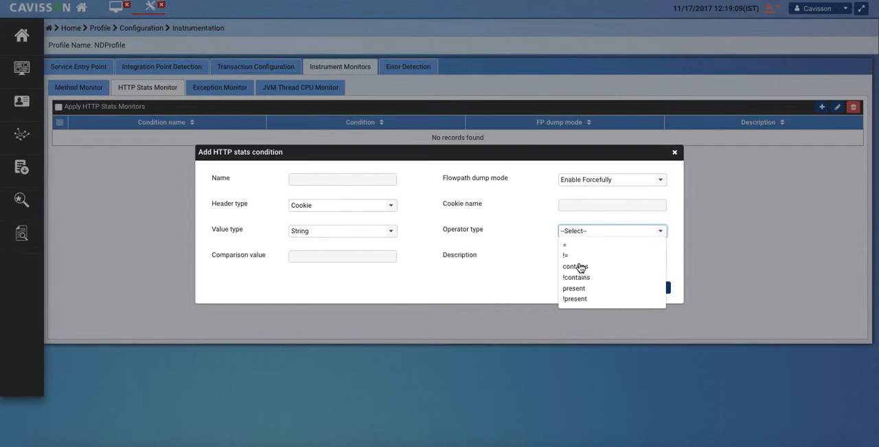
{"action": "left_click", "coordinate": [479, 277]}
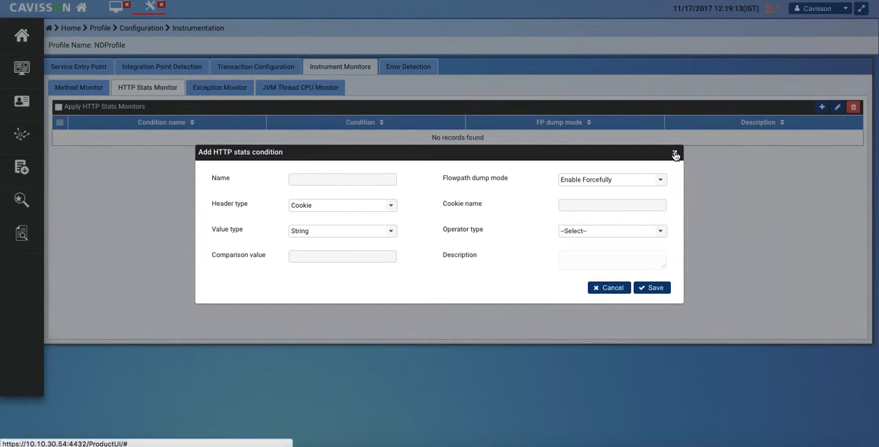
{"action": "left_click", "coordinate": [675, 154]}
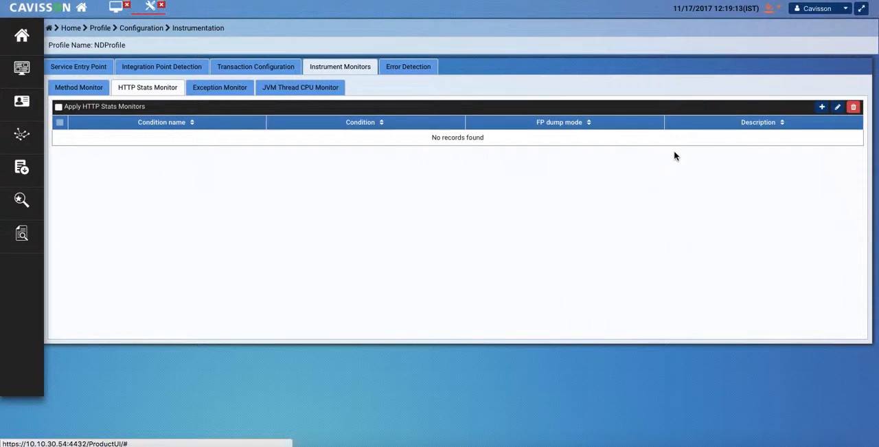
Step: Examine the exception name, display name and description fields for adding an exception monitor, and close the form without saving
{"action": "left_click", "coordinate": [218, 93]}
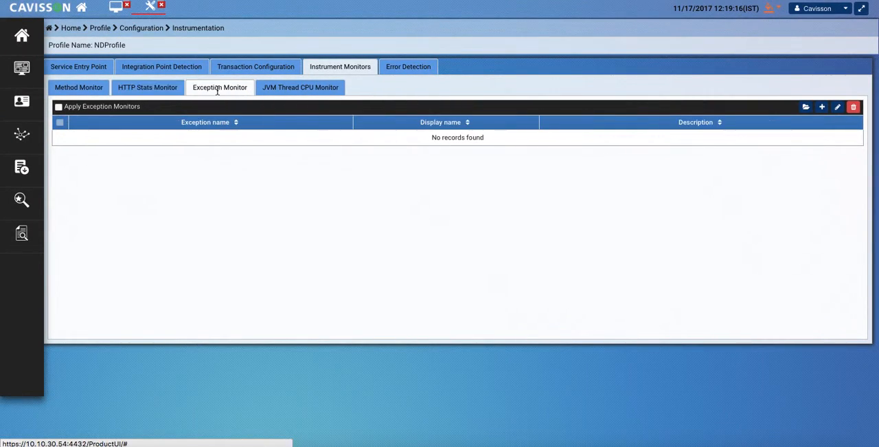
{"action": "left_click", "coordinate": [822, 107]}
{"action": "left_click", "coordinate": [435, 194]}
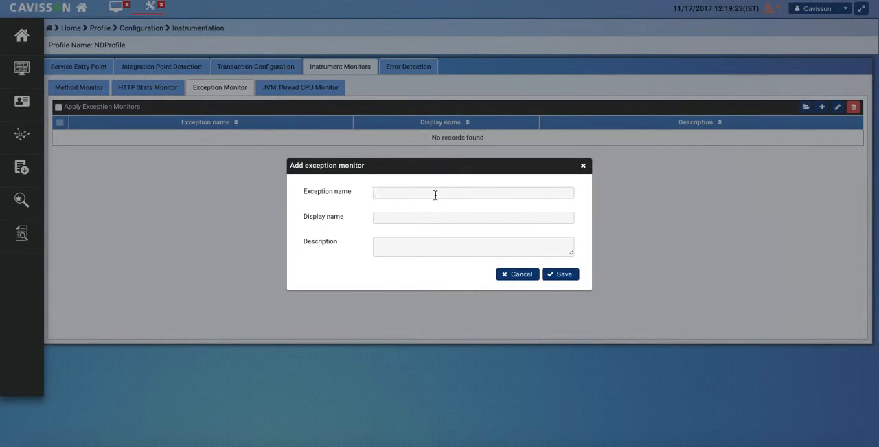
{"action": "left_click", "coordinate": [583, 167]}
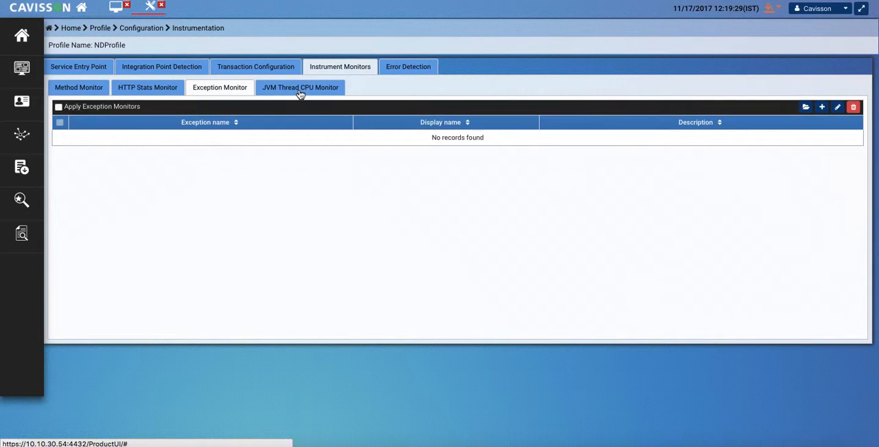
Step: Try enabling the JVM thread CPU monitor, and disable it again
{"action": "left_click", "coordinate": [300, 89]}
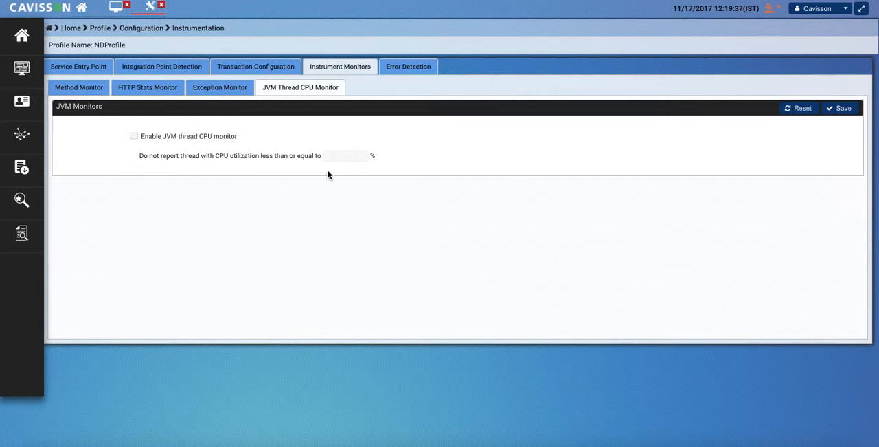
{"action": "left_click", "coordinate": [134, 136]}
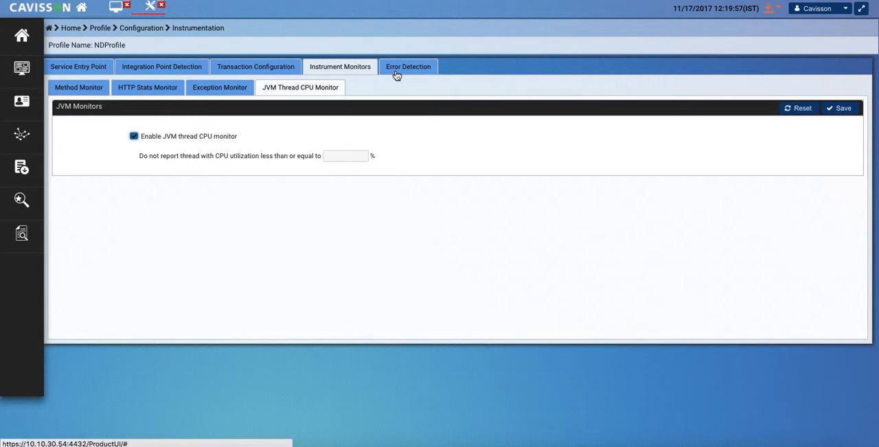
{"action": "left_click", "coordinate": [134, 136]}
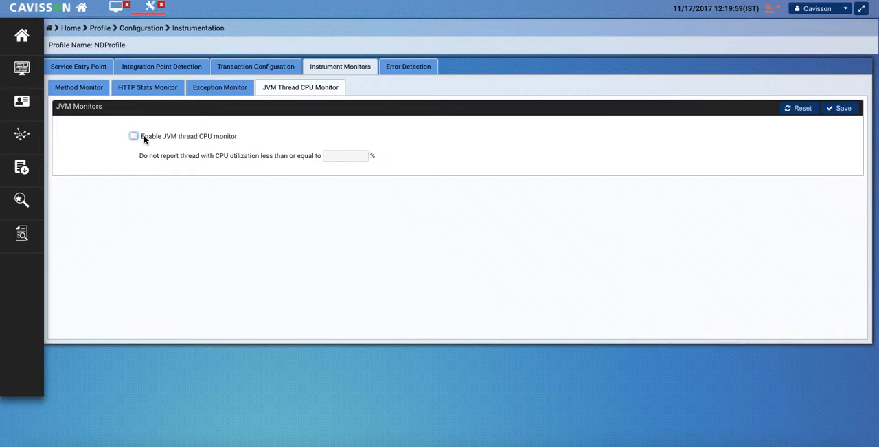
Step: Start adding an error detection rule with the rule name Error
{"action": "left_click", "coordinate": [430, 66]}
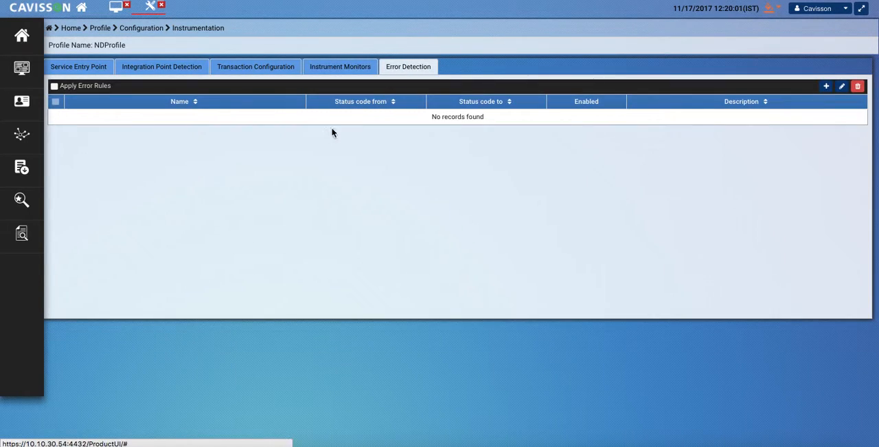
{"action": "left_click", "coordinate": [826, 85]}
{"action": "left_click", "coordinate": [409, 178]}
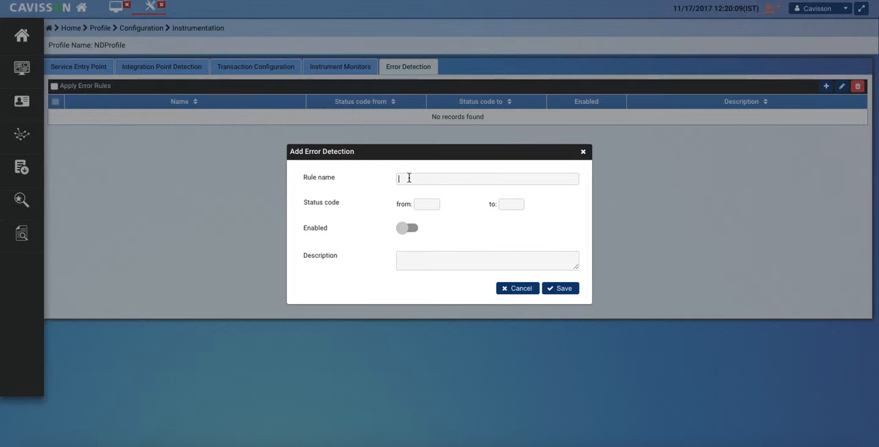
{"action": "type", "text": "W"}
{"action": "key", "text": "BackSpace"}
{"action": "type", "text": "Errot"}
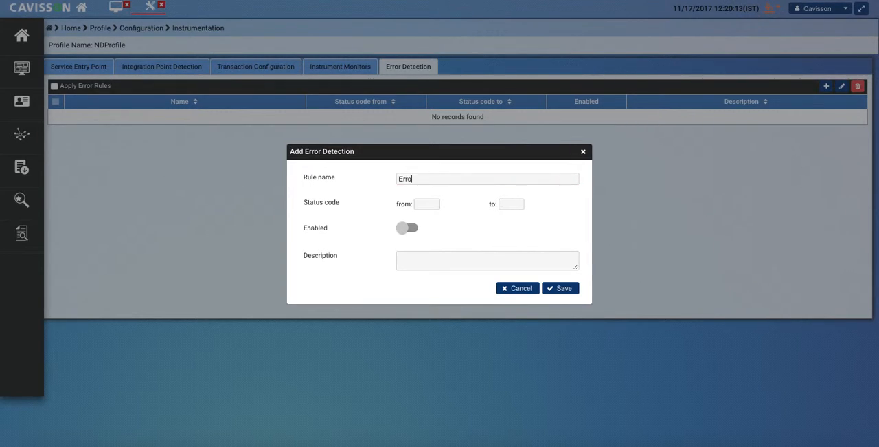
{"action": "type", "text": "r"}
Step: Set the rule's status code range from 400 to 404, enable the rule and save it
{"action": "left_click", "coordinate": [427, 204]}
{"action": "type", "text": "400"}
{"action": "left_click", "coordinate": [509, 204]}
{"action": "type", "text": "404"}
{"action": "left_click", "coordinate": [412, 229]}
{"action": "left_click", "coordinate": [564, 290]}
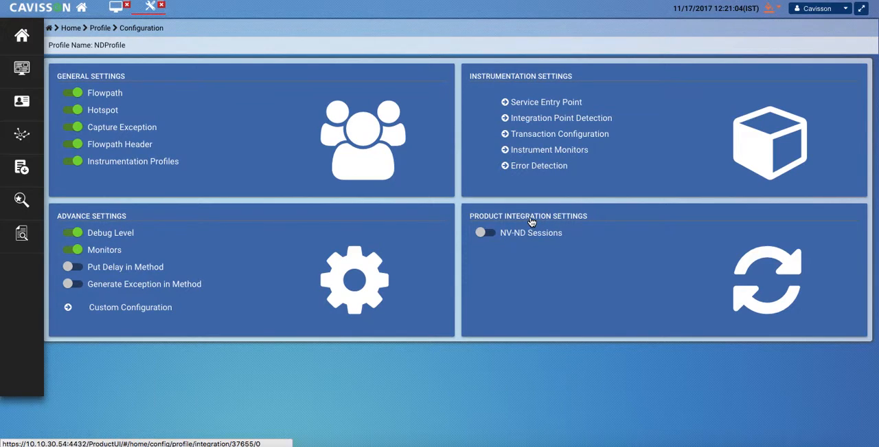
Step: Switch on NV-ND Sessions in the profile's product integration settings
{"action": "left_click", "coordinate": [491, 233]}
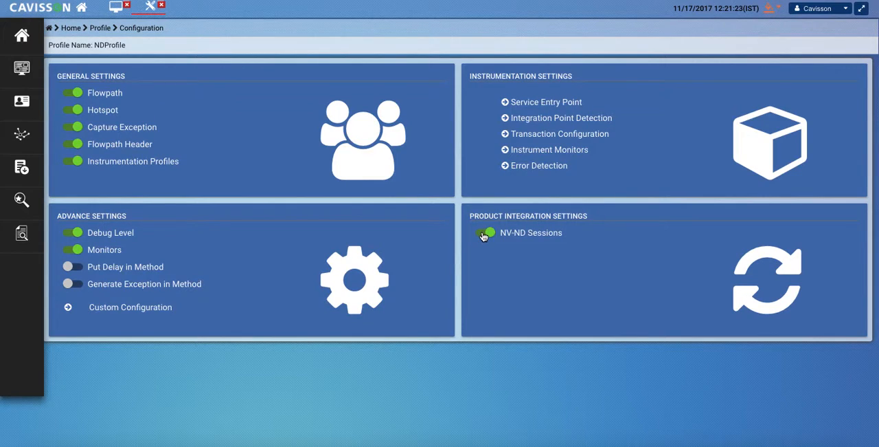
{"action": "left_click", "coordinate": [484, 234]}
{"action": "left_click", "coordinate": [484, 234]}
Step: Leave the profile configuration and start a new application named Appcap in the application list
{"action": "left_click", "coordinate": [98, 32]}
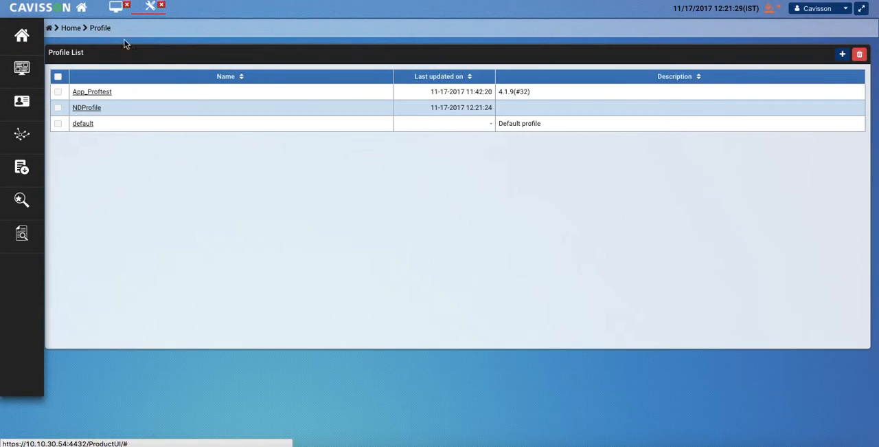
{"action": "left_click", "coordinate": [69, 29]}
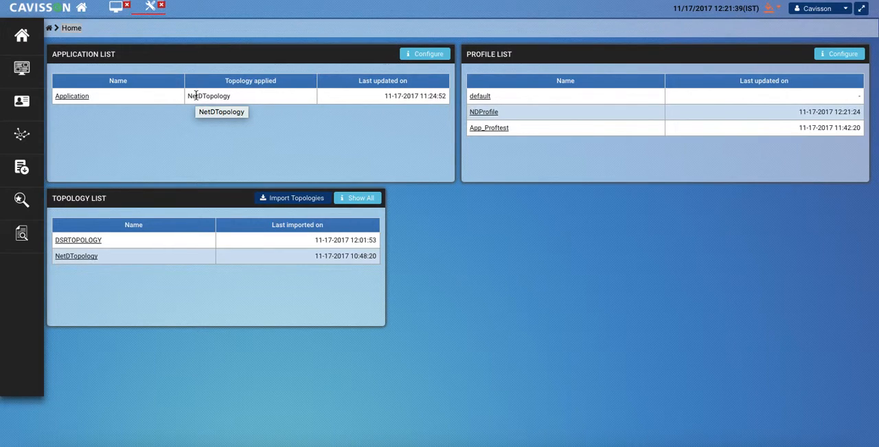
{"action": "left_click", "coordinate": [426, 55]}
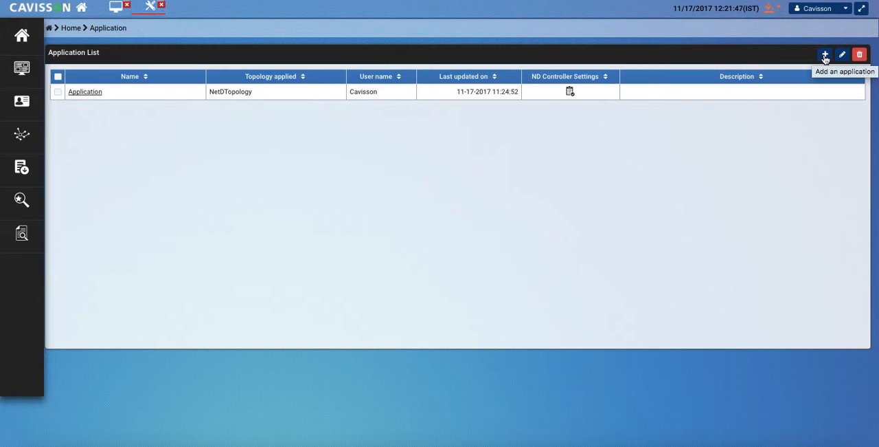
{"action": "left_click", "coordinate": [825, 55]}
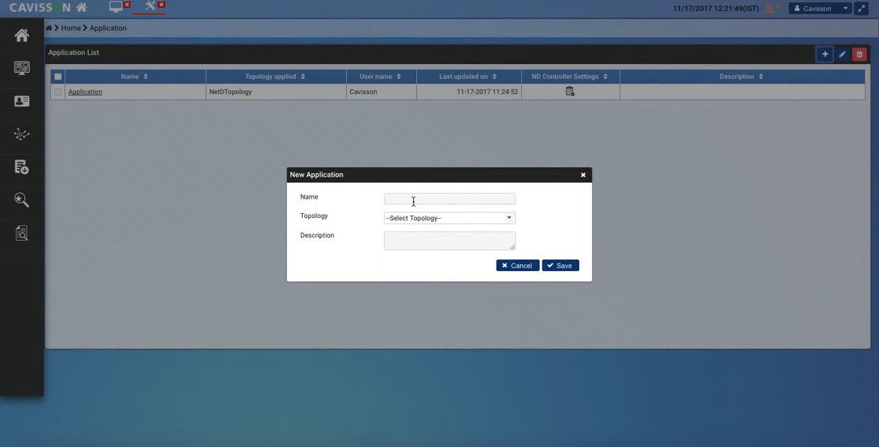
{"action": "type", "text": "App"}
{"action": "type", "text": "mod"}
{"action": "key", "text": "BackSpace"}
{"action": "key", "text": "BackSpace"}
{"action": "key", "text": "BackSpace"}
{"action": "type", "text": "cap"}
Step: Assign the DSRTOPOLOGY topology to the new application and save it
{"action": "left_click", "coordinate": [466, 221]}
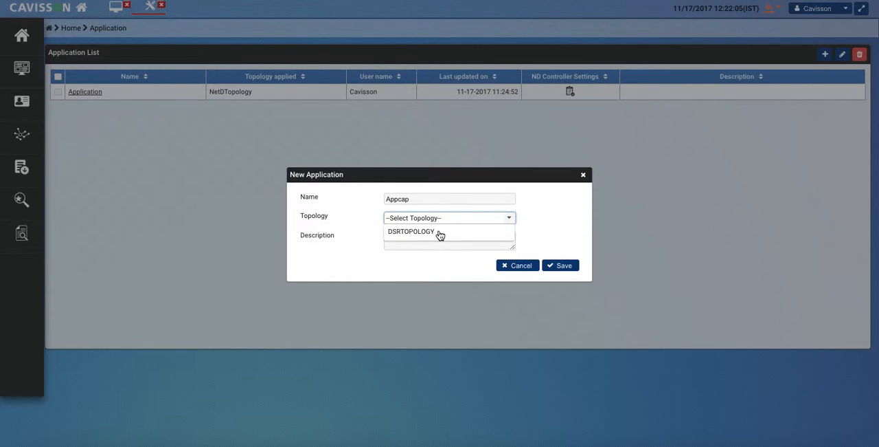
{"action": "left_click", "coordinate": [440, 234]}
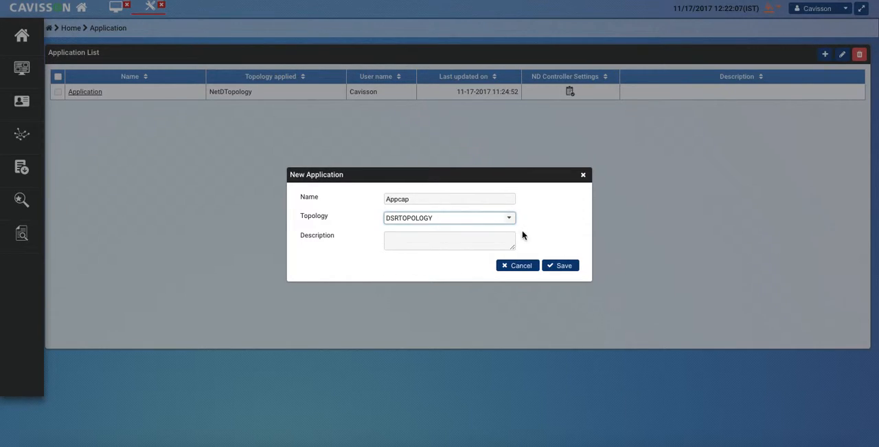
{"action": "left_click", "coordinate": [562, 266]}
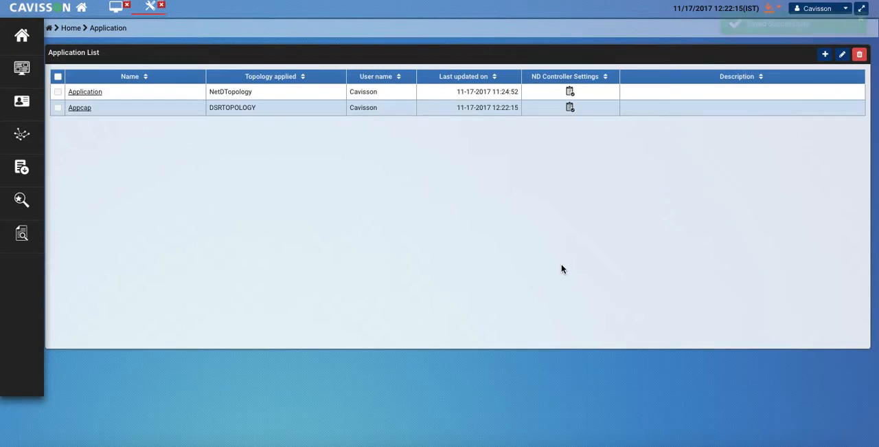
Step: Open the Appcap topology details, show servers and instances, and expand DSRTOPOLOGY down to the Cavisson tier
{"action": "left_click", "coordinate": [85, 109]}
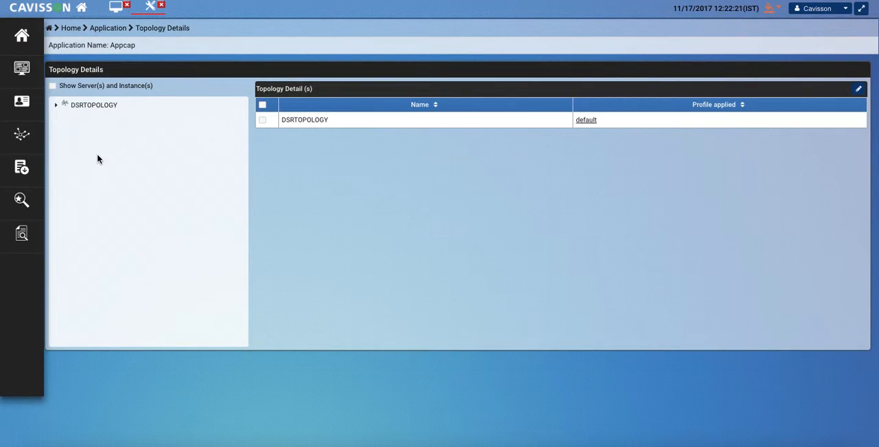
{"action": "left_click", "coordinate": [52, 88]}
{"action": "left_click", "coordinate": [58, 105]}
{"action": "left_click", "coordinate": [70, 132]}
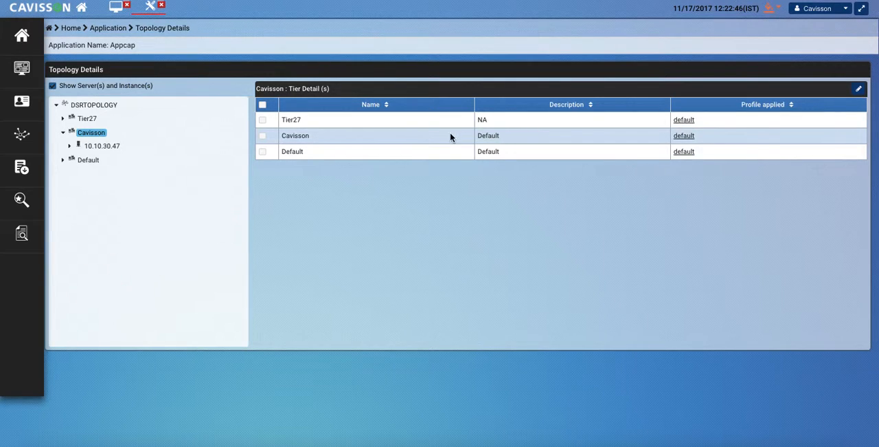
Step: Change the profile applied to the Cavisson tier to NDProfile and save the change
{"action": "left_click", "coordinate": [263, 137]}
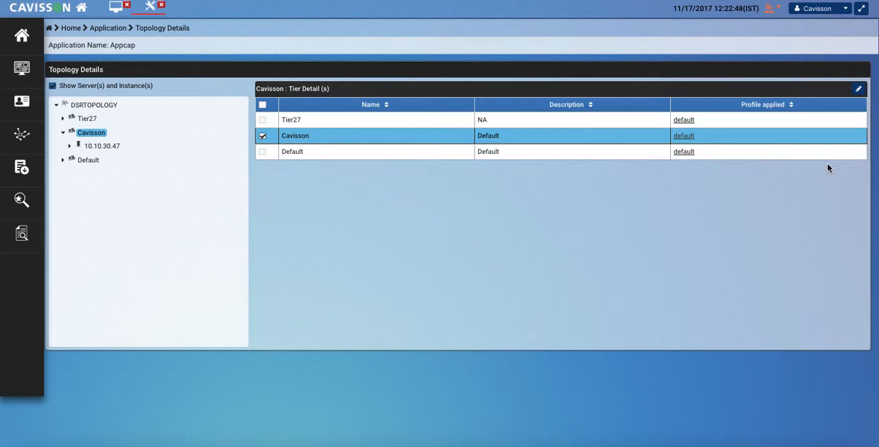
{"action": "left_click", "coordinate": [859, 91]}
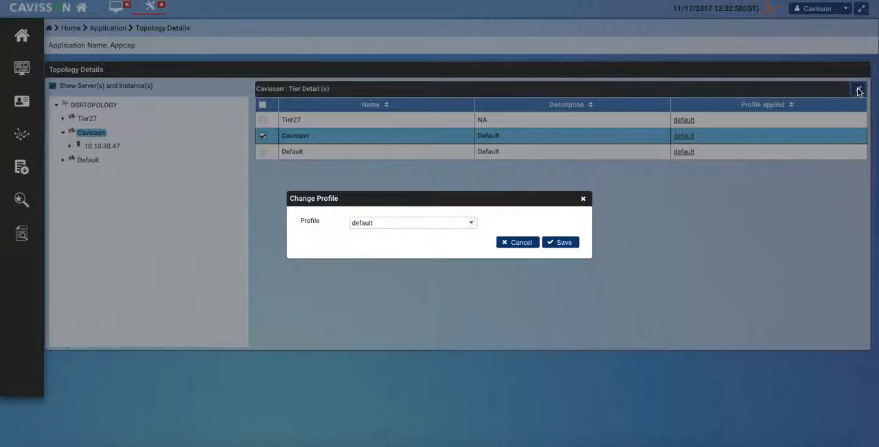
{"action": "left_click", "coordinate": [397, 225]}
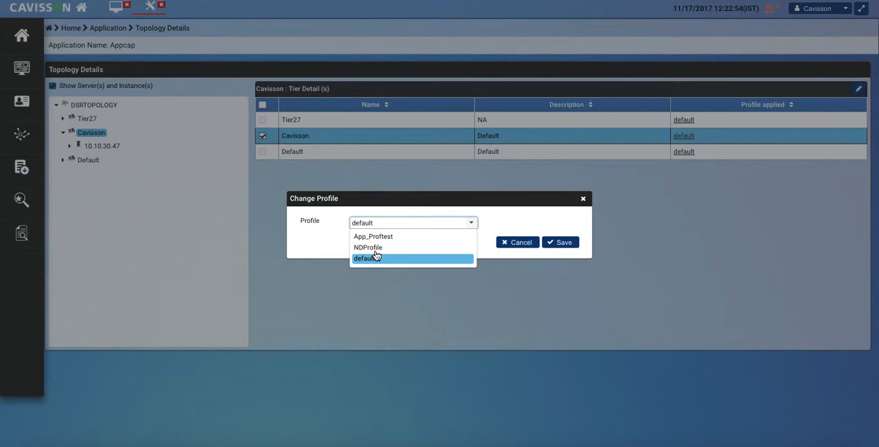
{"action": "left_click", "coordinate": [375, 248]}
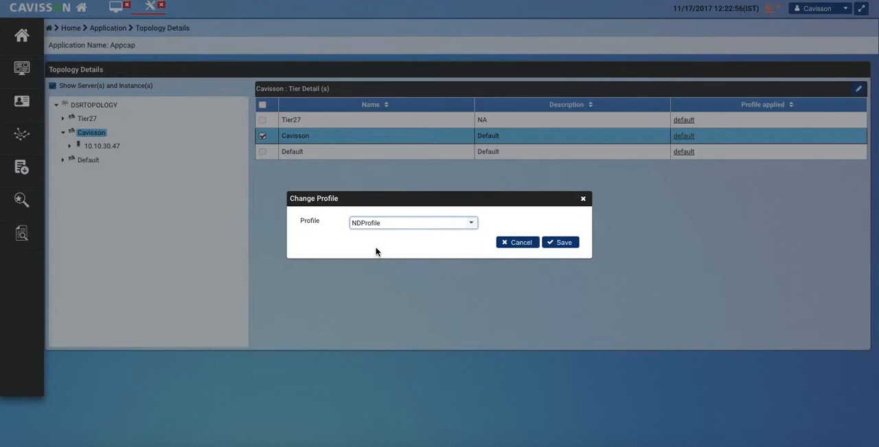
{"action": "left_click", "coordinate": [564, 243]}
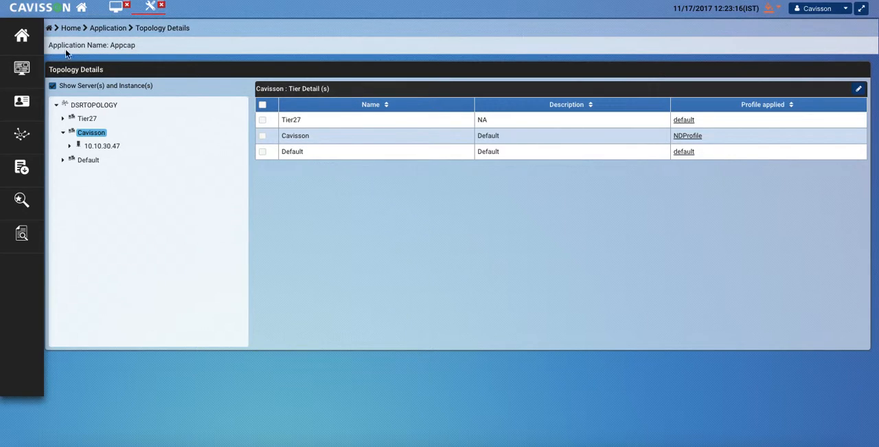
Step: Open the ND Controller settings of the Appcap application and examine its timeout, connection and autoscaling options
{"action": "left_click", "coordinate": [117, 32]}
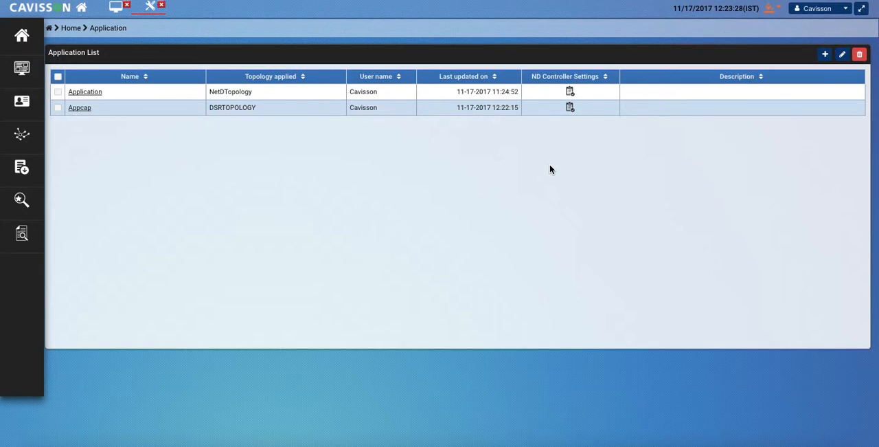
{"action": "left_click", "coordinate": [570, 108]}
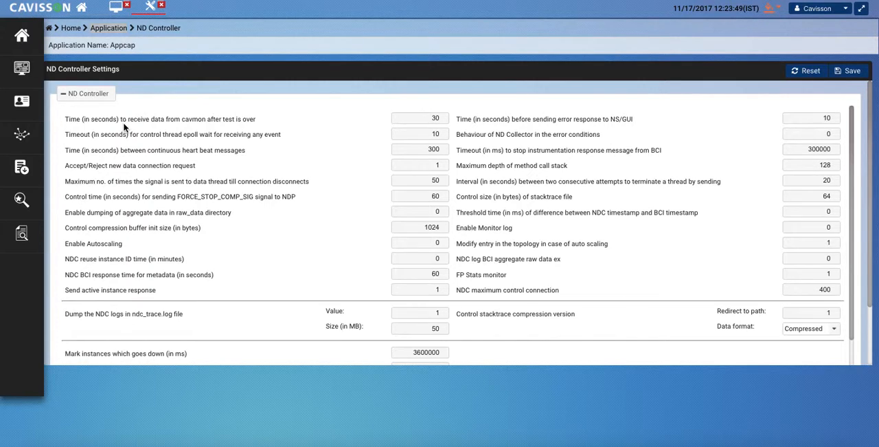
{"action": "left_click", "coordinate": [423, 120]}
{"action": "left_click", "coordinate": [413, 244]}
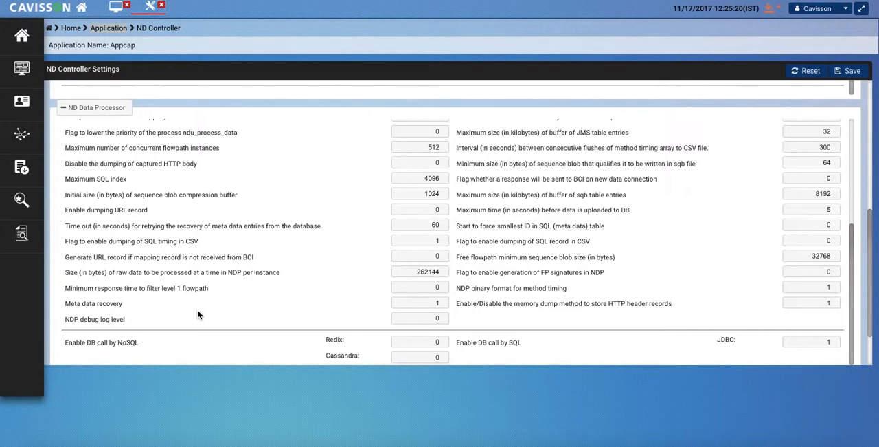
Step: Examine the ND Data Processor settings, and expand the ND Database Upload section to review its options
{"action": "scroll", "coordinate": [197, 314], "scroll_direction": "down", "scroll_amount": 3}
{"action": "scroll", "coordinate": [197, 313], "scroll_direction": "up", "scroll_amount": 1}
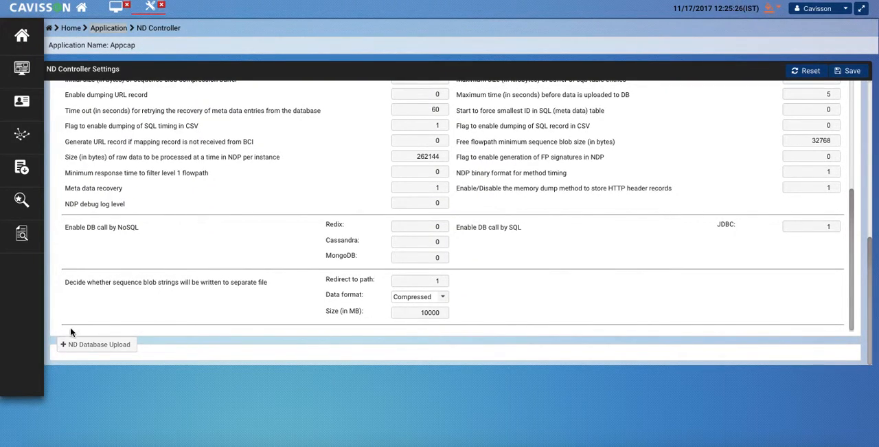
{"action": "left_click", "coordinate": [71, 347]}
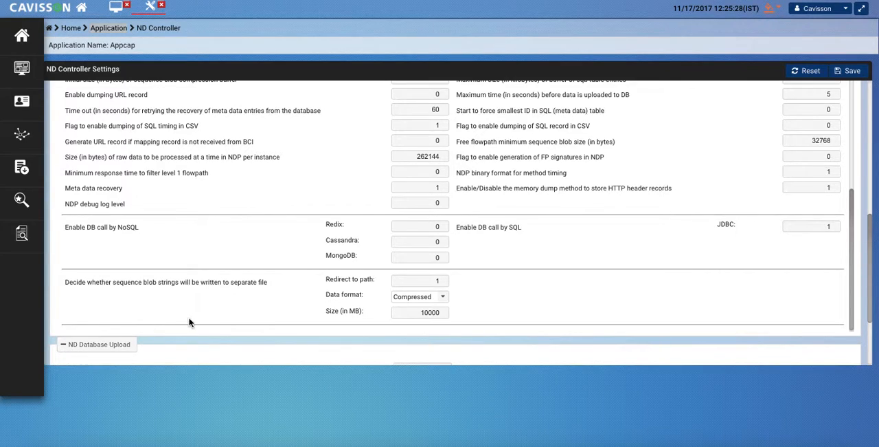
{"action": "scroll", "coordinate": [190, 322], "scroll_direction": "down", "scroll_amount": 3}
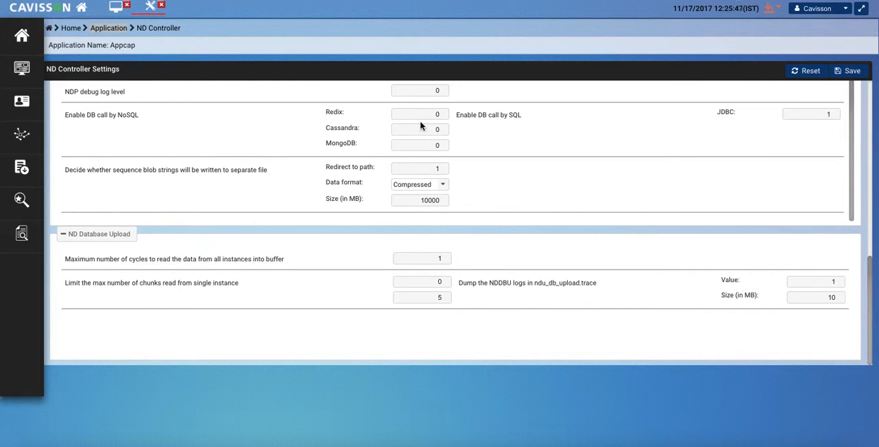
Step: Save the Appcap application's ND Controller settings and return to the configuration home page
{"action": "scroll", "coordinate": [682, 140], "scroll_direction": "up", "scroll_amount": 5}
{"action": "scroll", "coordinate": [682, 139], "scroll_direction": "up", "scroll_amount": 1}
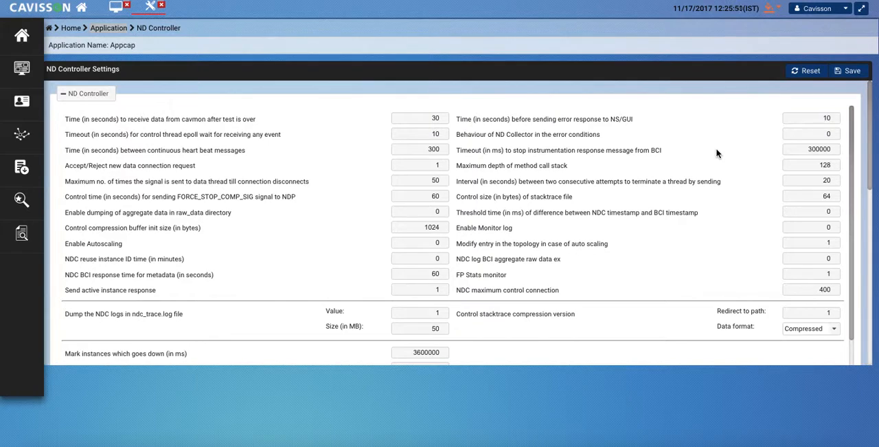
{"action": "left_click", "coordinate": [850, 75]}
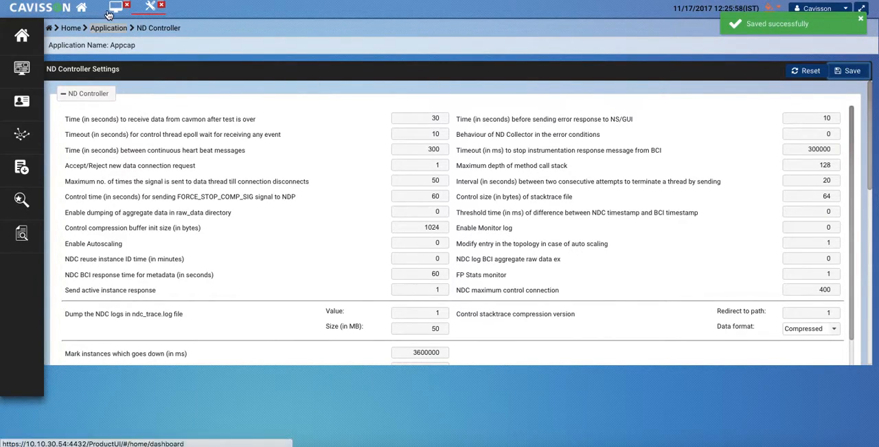
{"action": "left_click", "coordinate": [70, 31]}
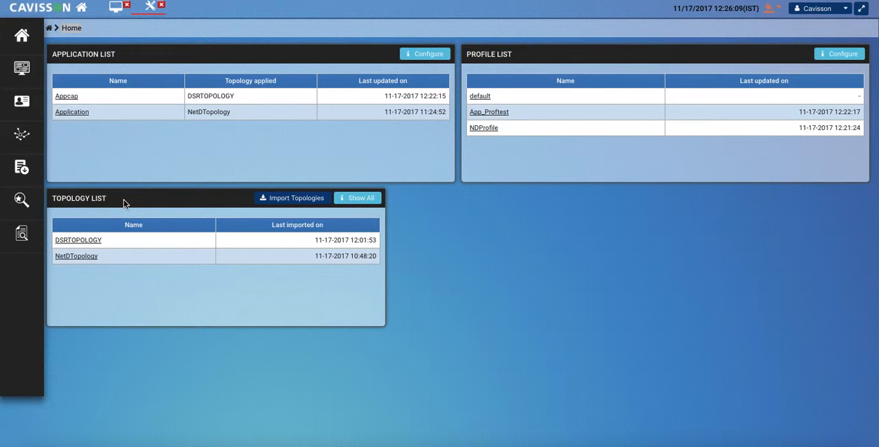
Step: Switch the Auto Discover discovery mode to Discover all, and open the audit log to review recorded configuration actions
{"action": "left_click", "coordinate": [21, 199]}
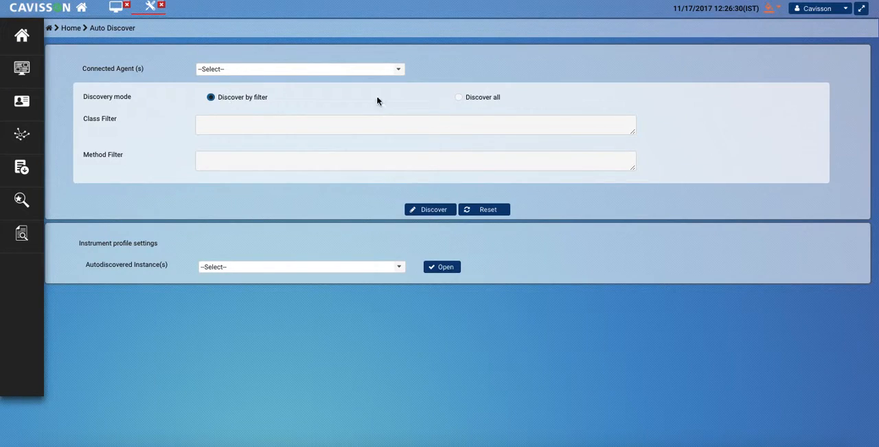
{"action": "left_click", "coordinate": [459, 98]}
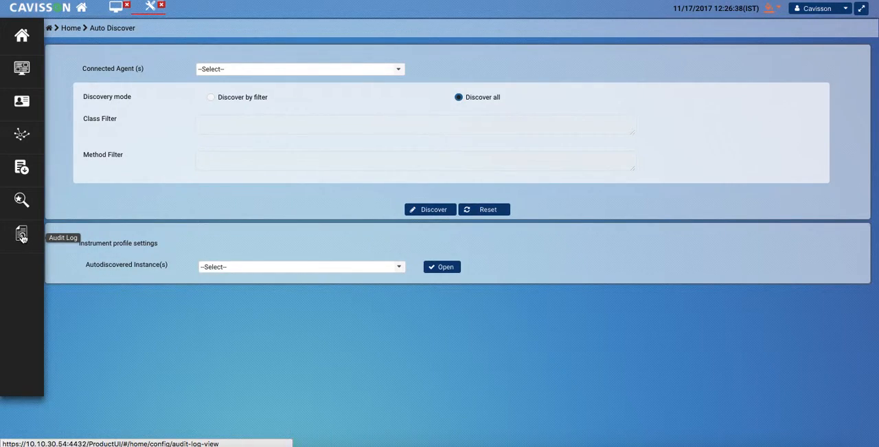
{"action": "left_click", "coordinate": [21, 235]}
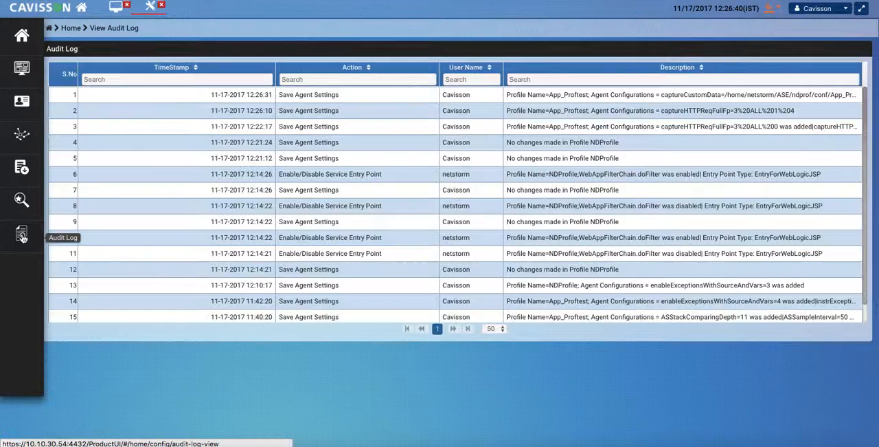